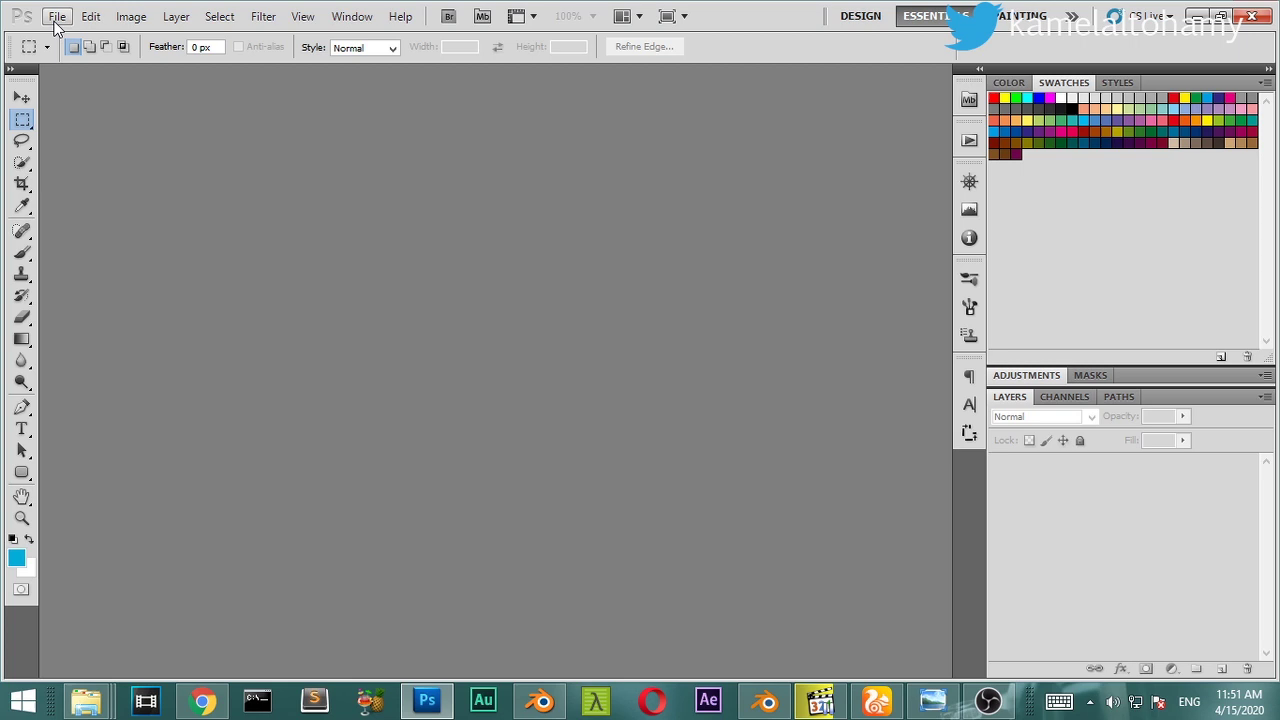
Step: Create a new document 1200 pixels wide by 1200 pixels high
{"action": "left_click", "coordinate": [57, 17]}
{"action": "left_click", "coordinate": [70, 34]}
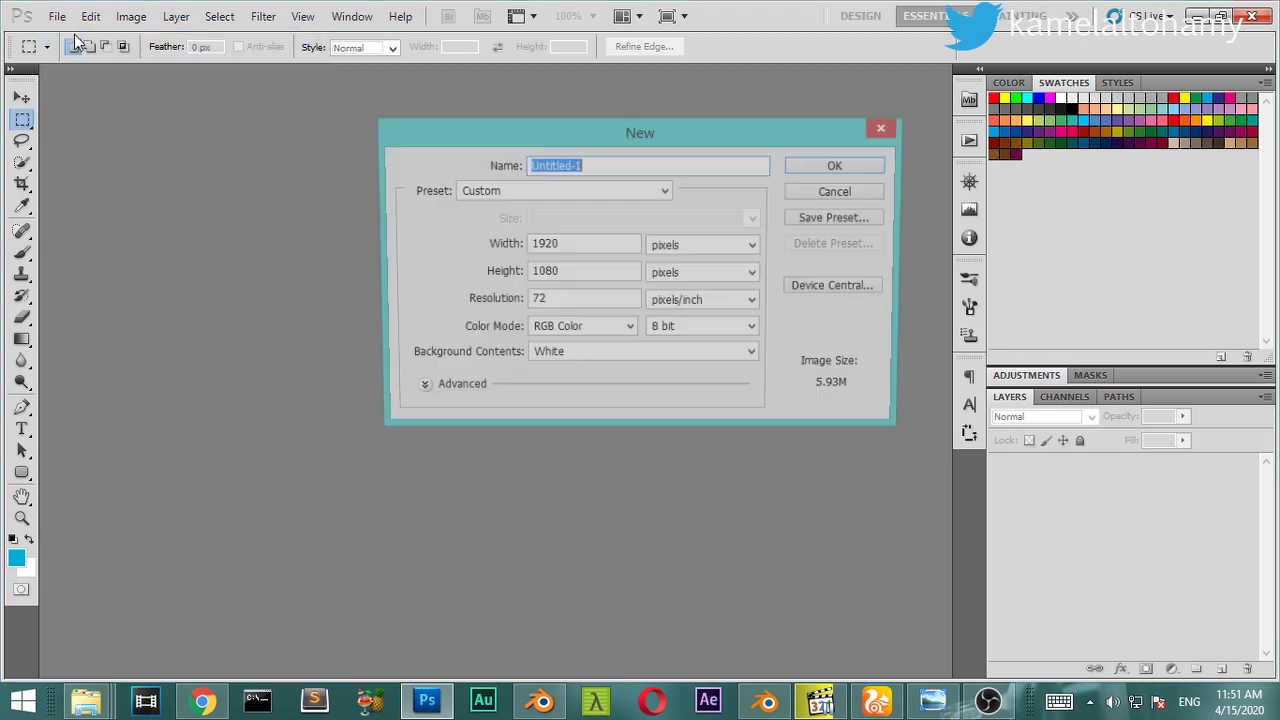
{"action": "key", "text": "Tab"}
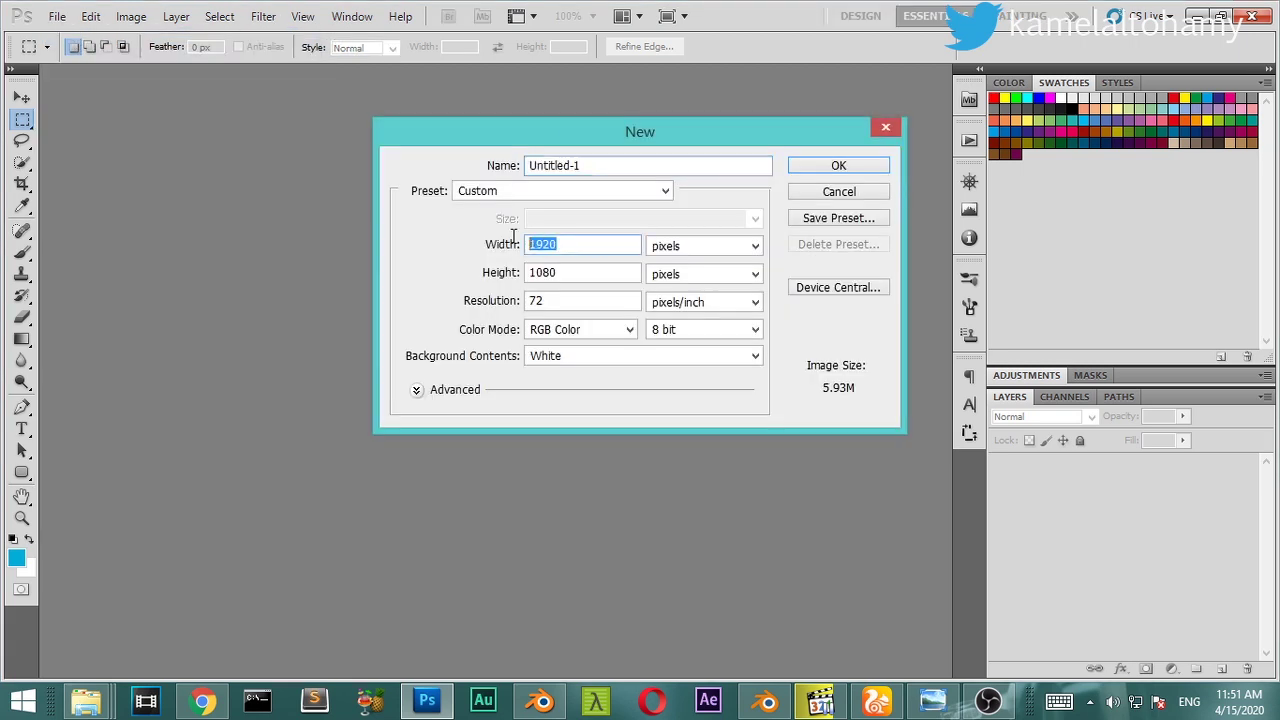
{"action": "type", "text": "1200"}
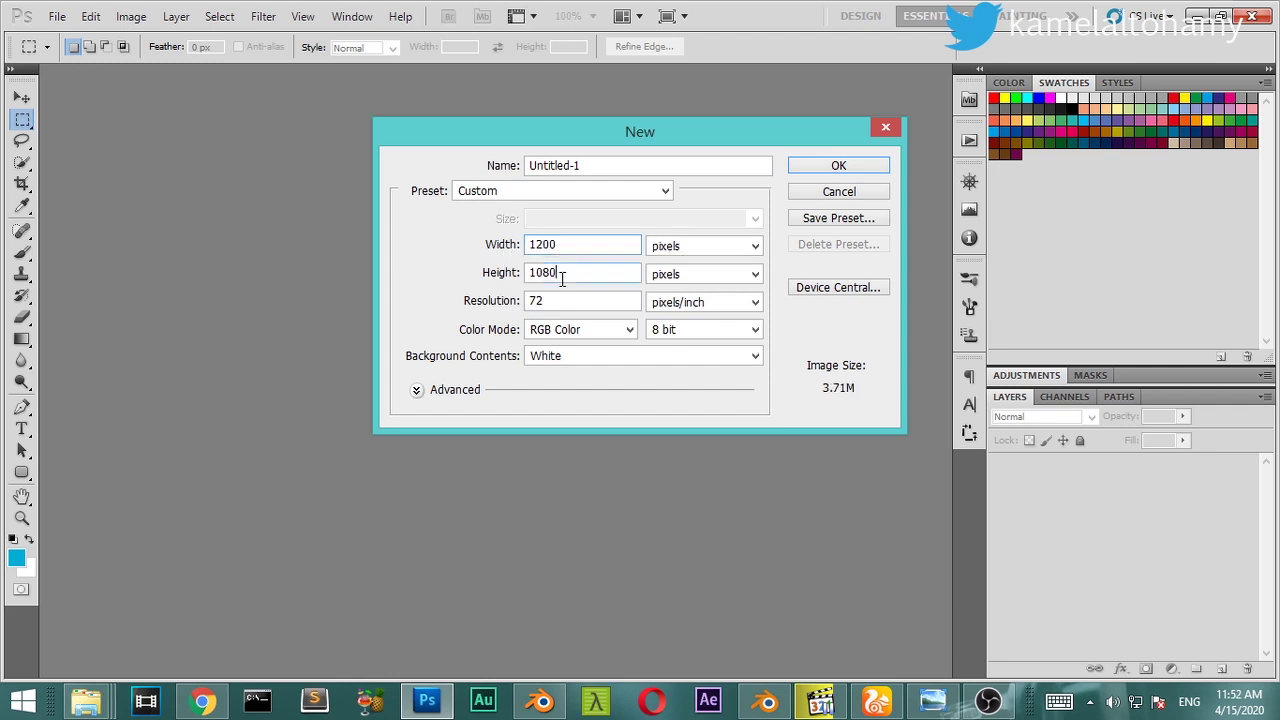
{"action": "key", "text": "Tab"}
{"action": "type", "text": "12"}
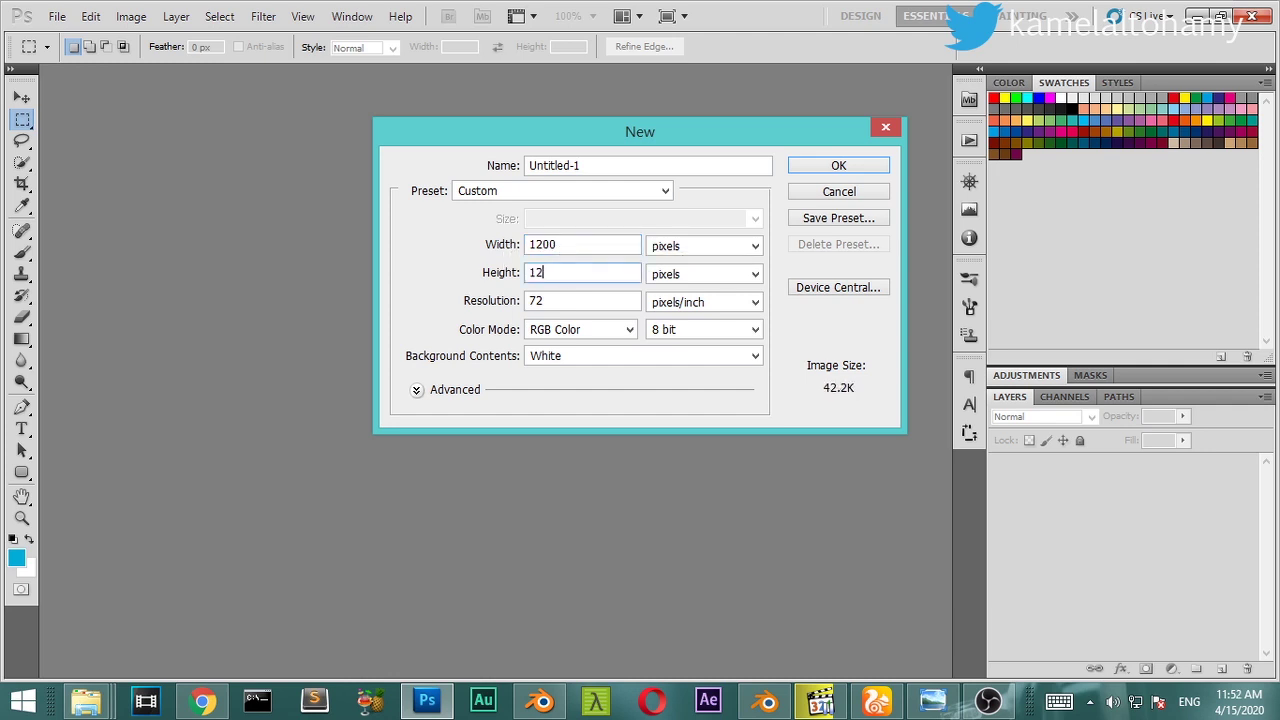
{"action": "type", "text": "00"}
{"action": "left_click", "coordinate": [820, 168]}
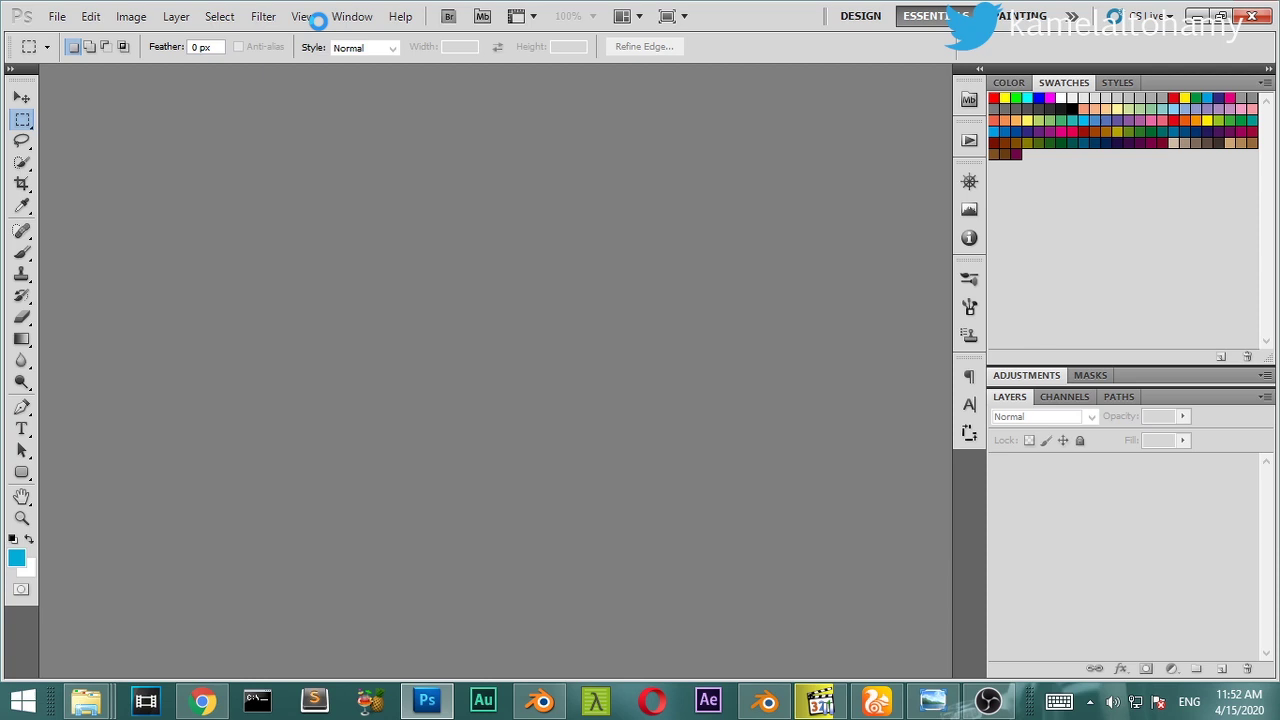
Step: Add a vertical and a horizontal guide at 50%, then toggle guide visibility to check them
{"action": "left_click", "coordinate": [315, 18]}
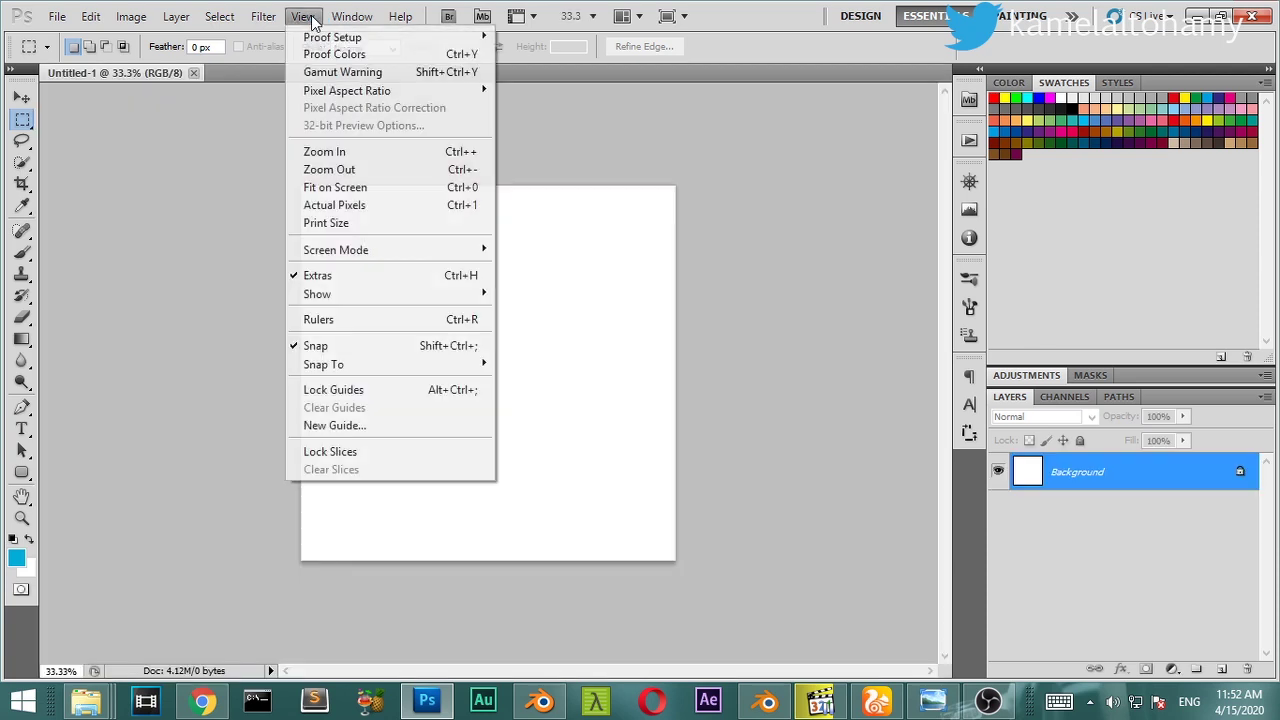
{"action": "left_click", "coordinate": [340, 425]}
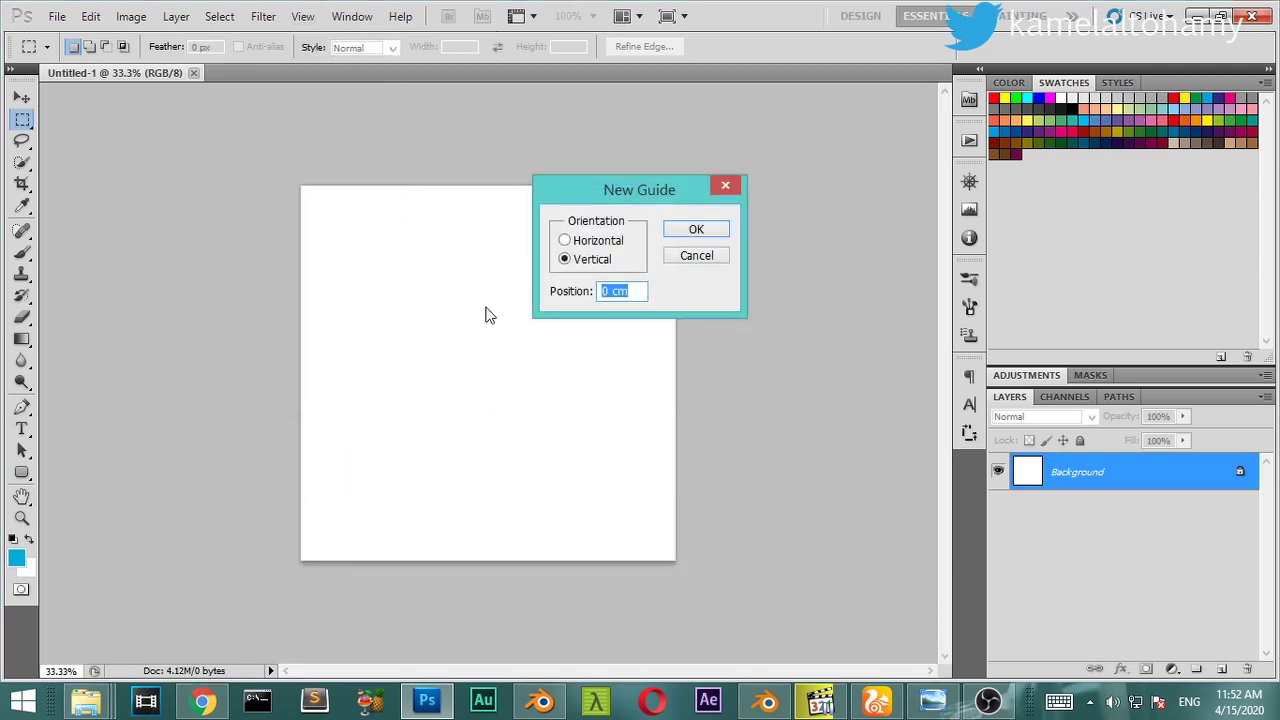
{"action": "type", "text": "50"}
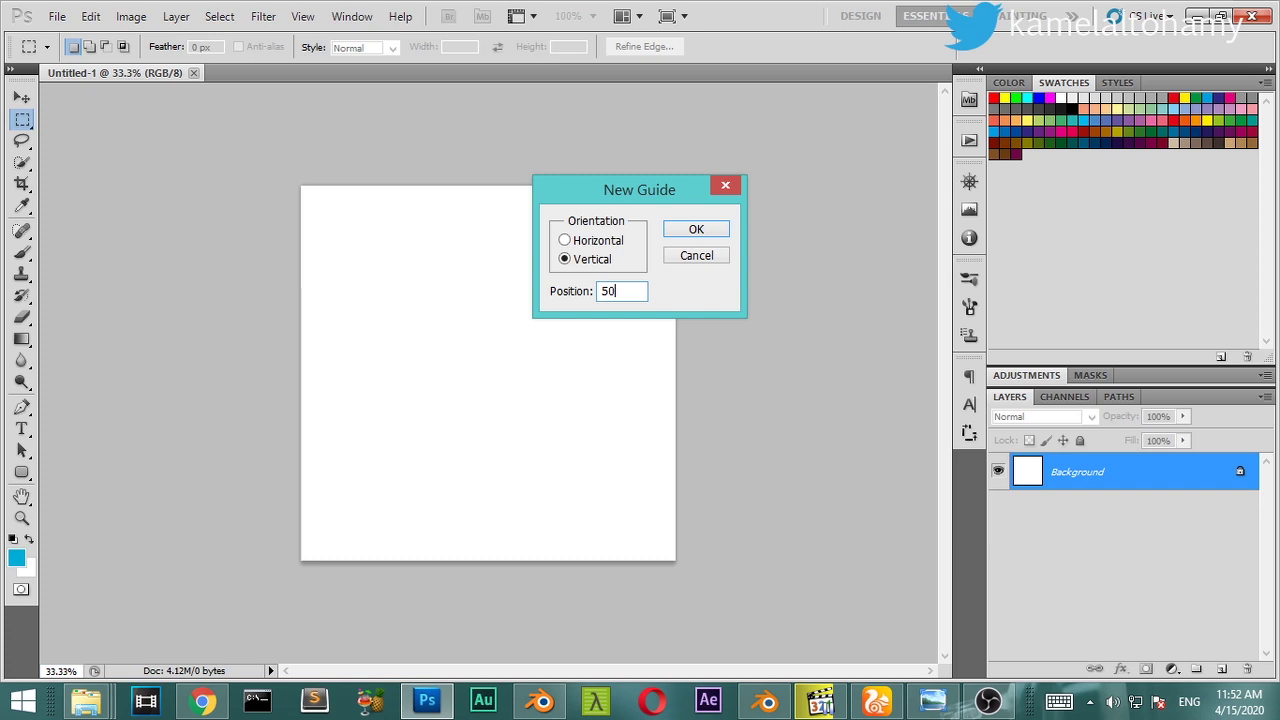
{"action": "type", "text": "%"}
{"action": "left_click", "coordinate": [696, 230]}
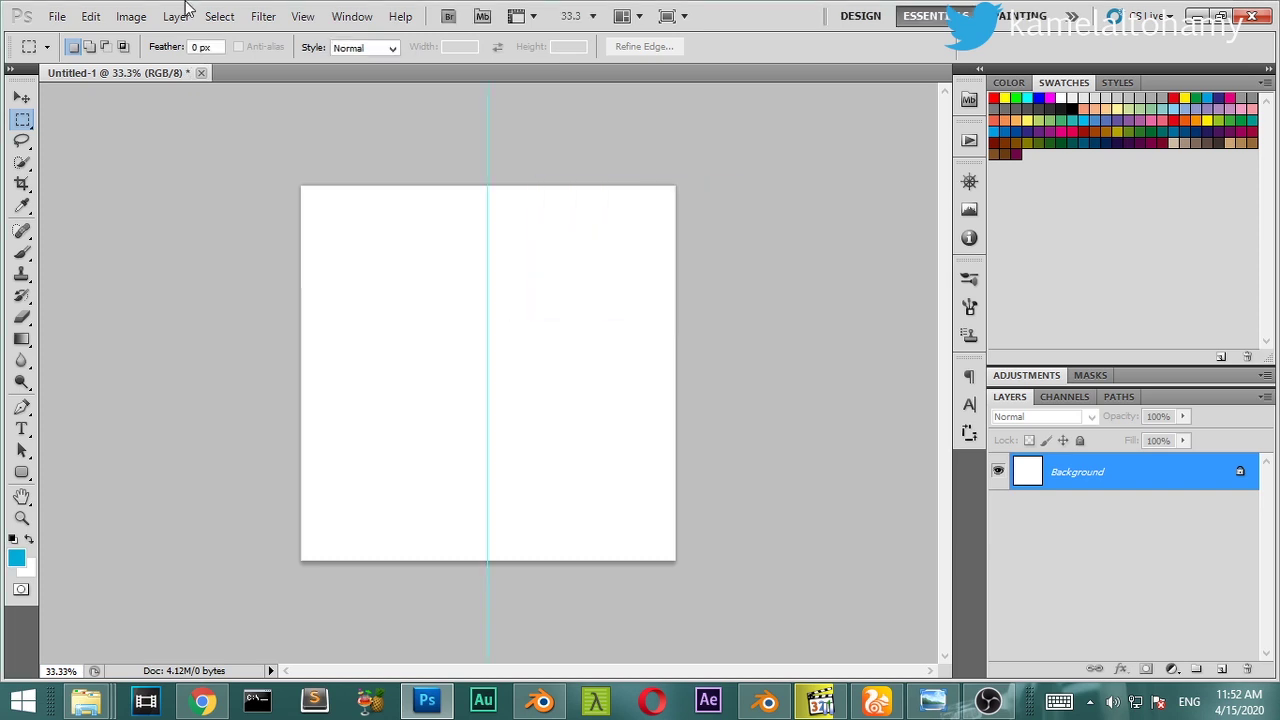
{"action": "left_click", "coordinate": [301, 17]}
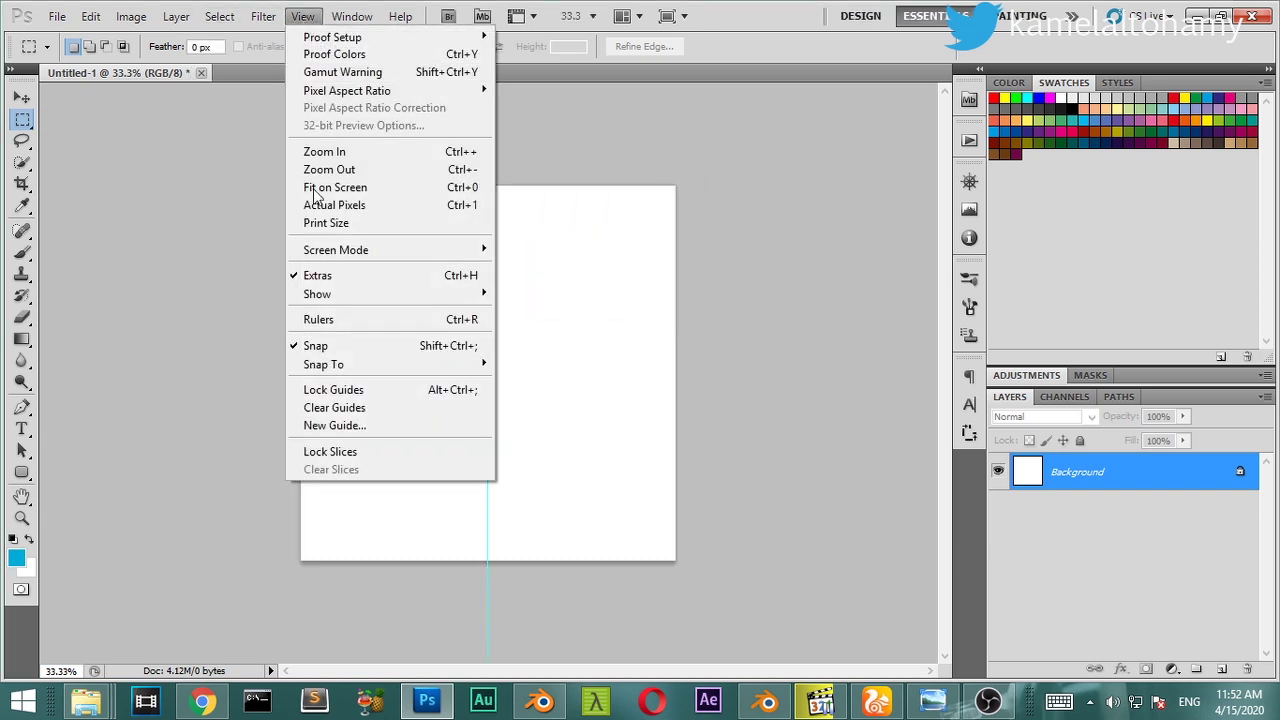
{"action": "left_click", "coordinate": [328, 428]}
{"action": "type", "text": "50"}
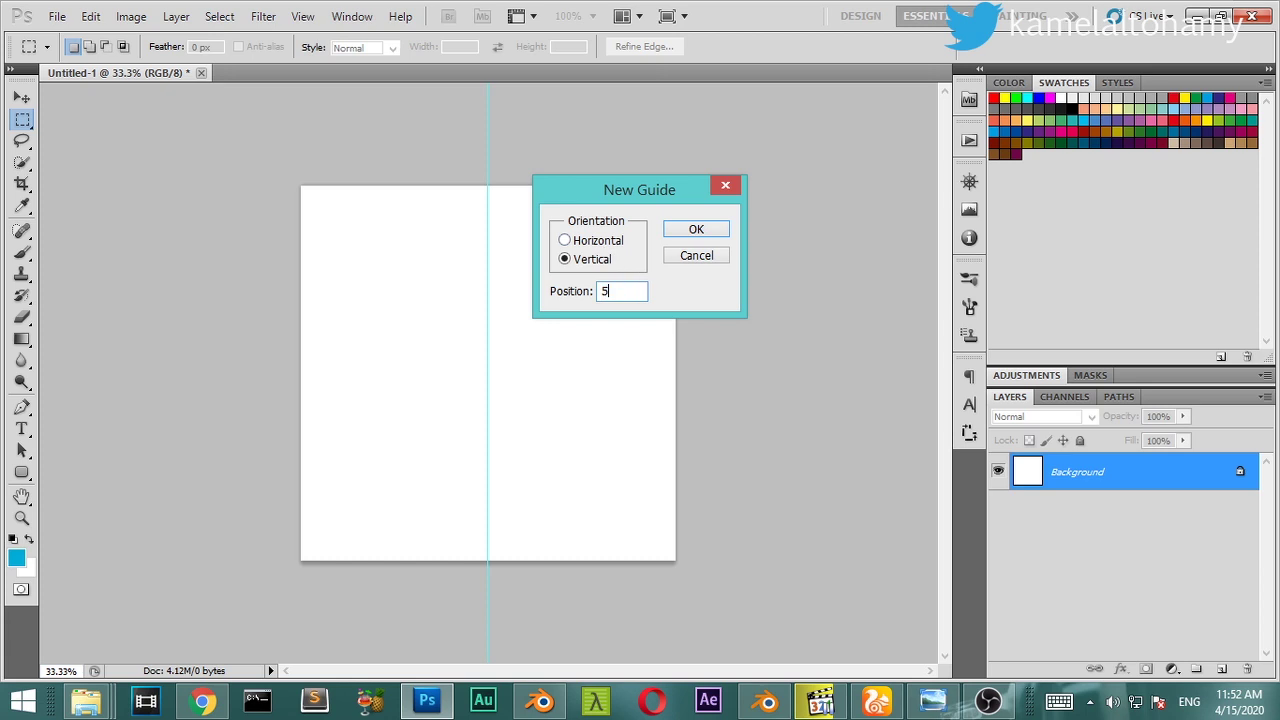
{"action": "left_click", "coordinate": [566, 241]}
{"action": "left_click", "coordinate": [692, 231]}
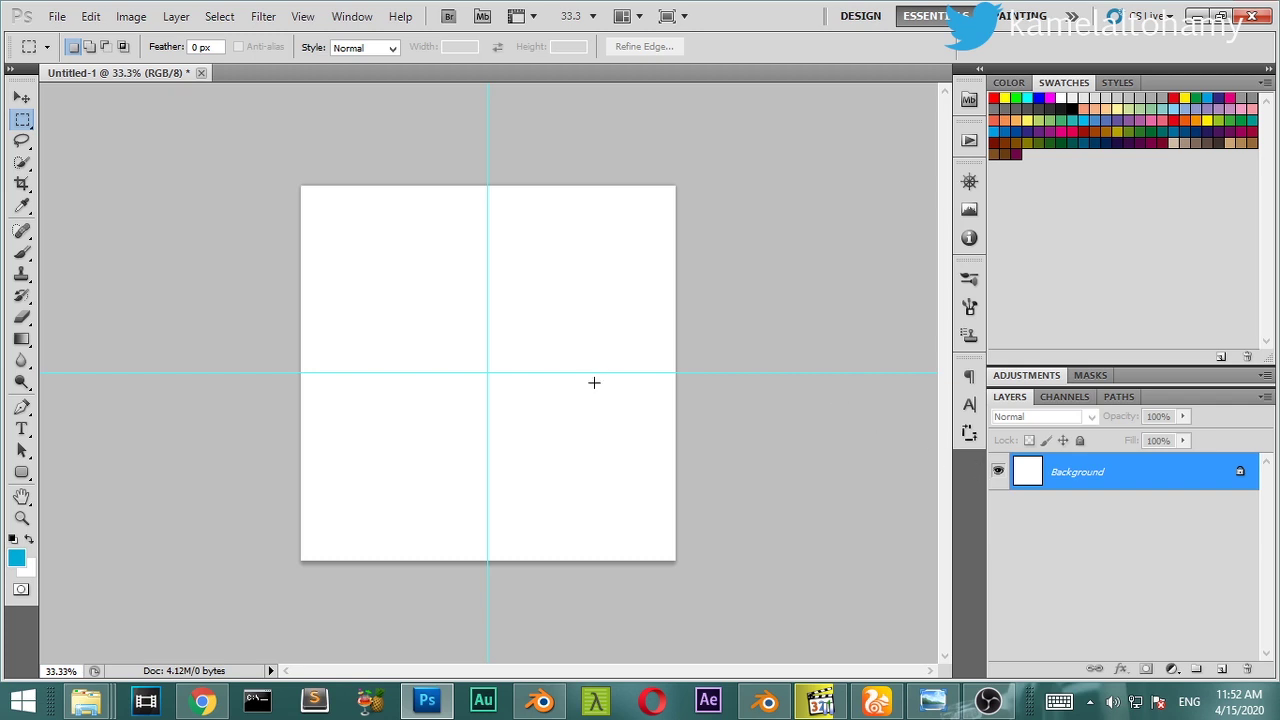
{"action": "key", "text": "ctrl+semicolon"}
{"action": "key", "text": "ctrl+semicolon"}
{"action": "key", "text": "ctrl+semicolon"}
{"action": "key", "text": "ctrl+semicolon"}
{"action": "key", "text": "ctrl+semicolon"}
{"action": "key", "text": "ctrl+semicolon"}
{"action": "key", "text": "ctrl+semicolon"}
{"action": "key", "text": "ctrl+semicolon"}
Step: Zoom in and add a new Layer 1 filled with white
{"action": "key", "text": "ctrl+plus"}
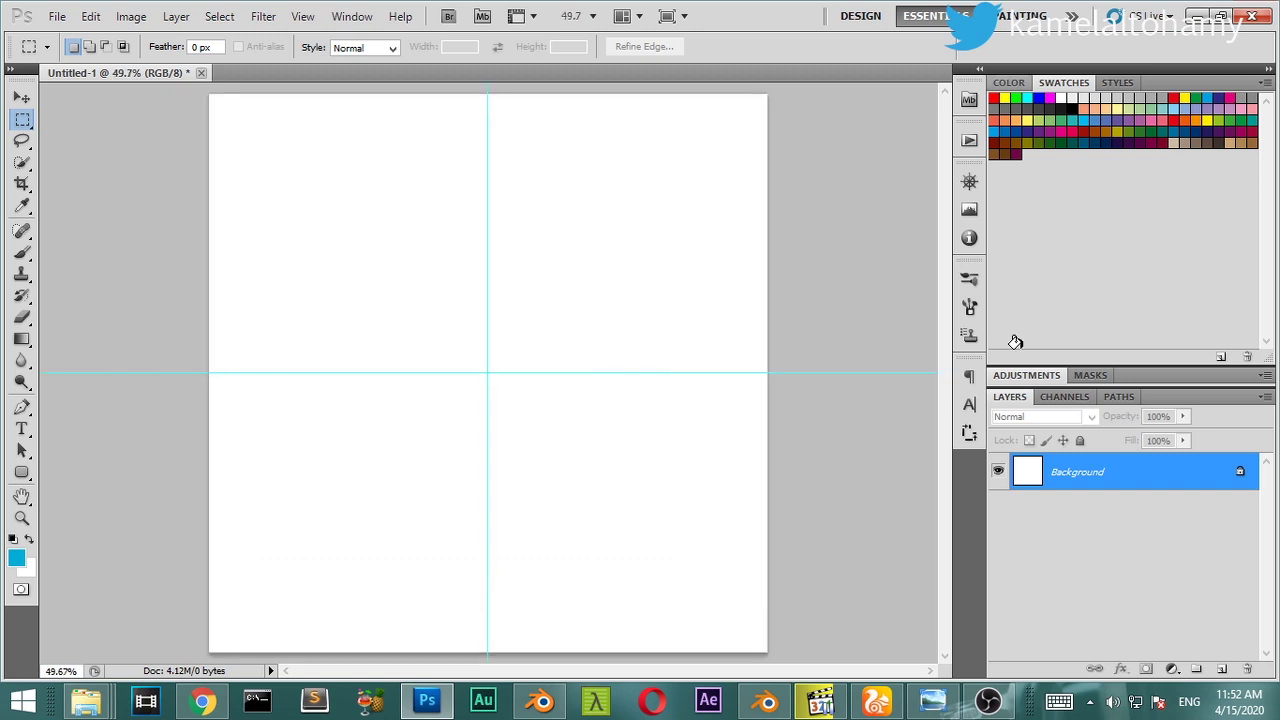
{"action": "left_click", "coordinate": [1221, 669]}
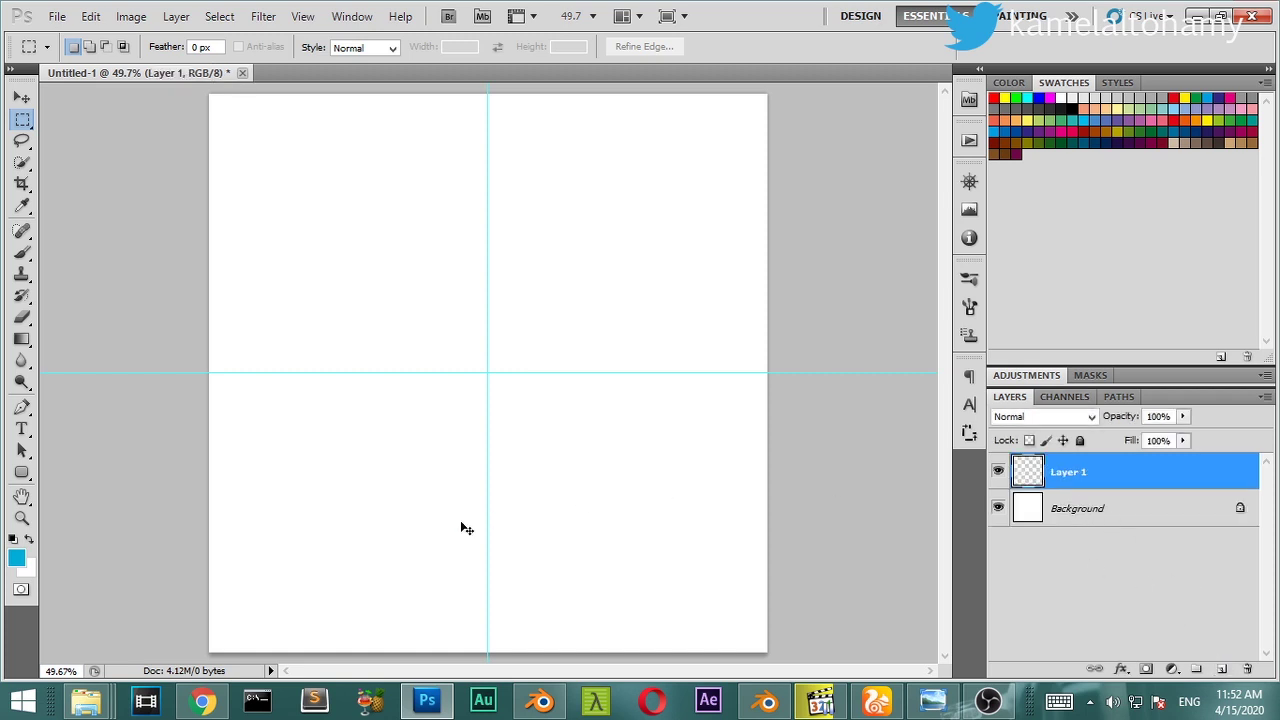
{"action": "key", "text": "ctrl+BackSpace"}
Step: Add another empty layer above it and name it drawimg
{"action": "left_click", "coordinate": [1221, 669]}
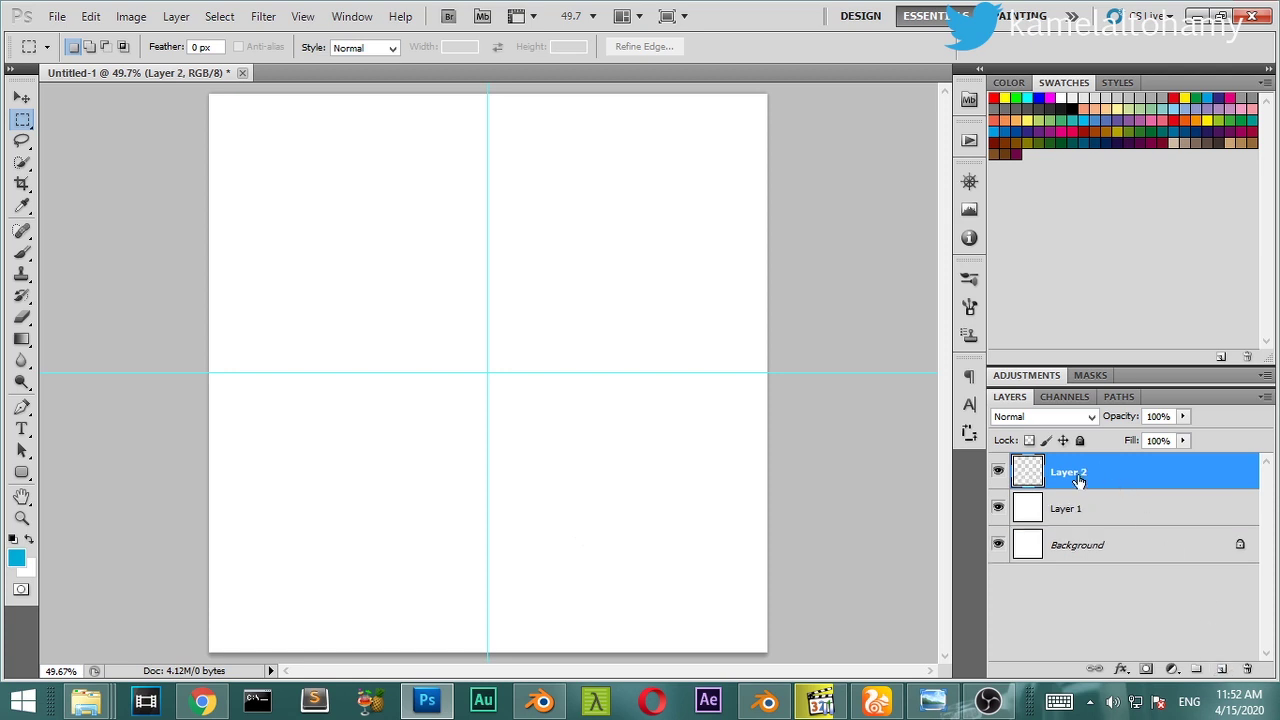
{"action": "double_click", "coordinate": [1070, 473]}
{"action": "key", "text": "Return"}
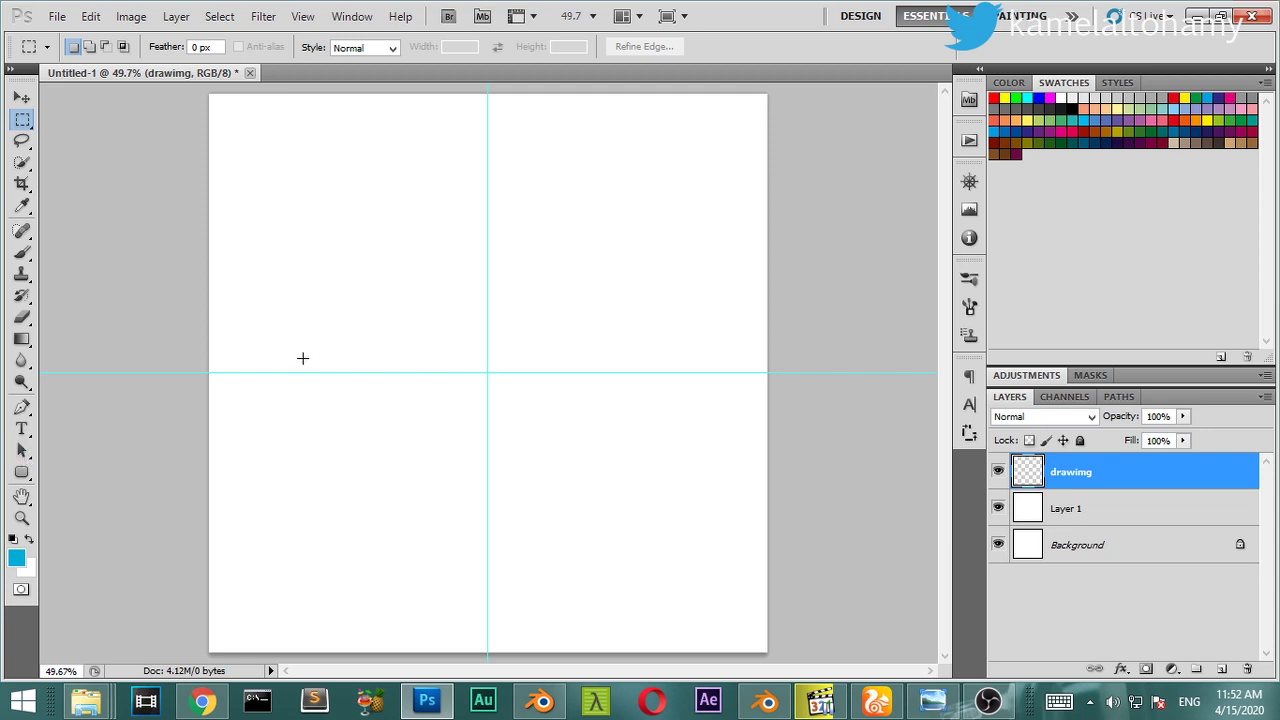
Step: Shrink the Brush tool to size 15 with near-black 1e1e1e colour; paint and undo a trial curl
{"action": "key", "text": "b"}
{"action": "key", "text": "bracketleft"}
{"action": "key", "text": "bracketleft"}
{"action": "key", "text": "bracketleft"}
{"action": "key", "text": "bracketleft"}
{"action": "key", "text": "bracketleft"}
{"action": "key", "text": "bracketleft"}
{"action": "key", "text": "bracketleft"}
{"action": "key", "text": "bracketleft"}
{"action": "key", "text": "bracketleft"}
{"action": "key", "text": "bracketleft"}
{"action": "key", "text": "bracketleft"}
{"action": "key", "text": "bracketleft"}
{"action": "key", "text": "bracketleft"}
{"action": "key", "text": "bracketleft"}
{"action": "key", "text": "bracketleft"}
{"action": "key", "text": "bracketleft"}
{"action": "key", "text": "bracketleft"}
{"action": "key", "text": "bracketleft"}
{"action": "key", "text": "bracketleft"}
{"action": "key", "text": "bracketleft"}
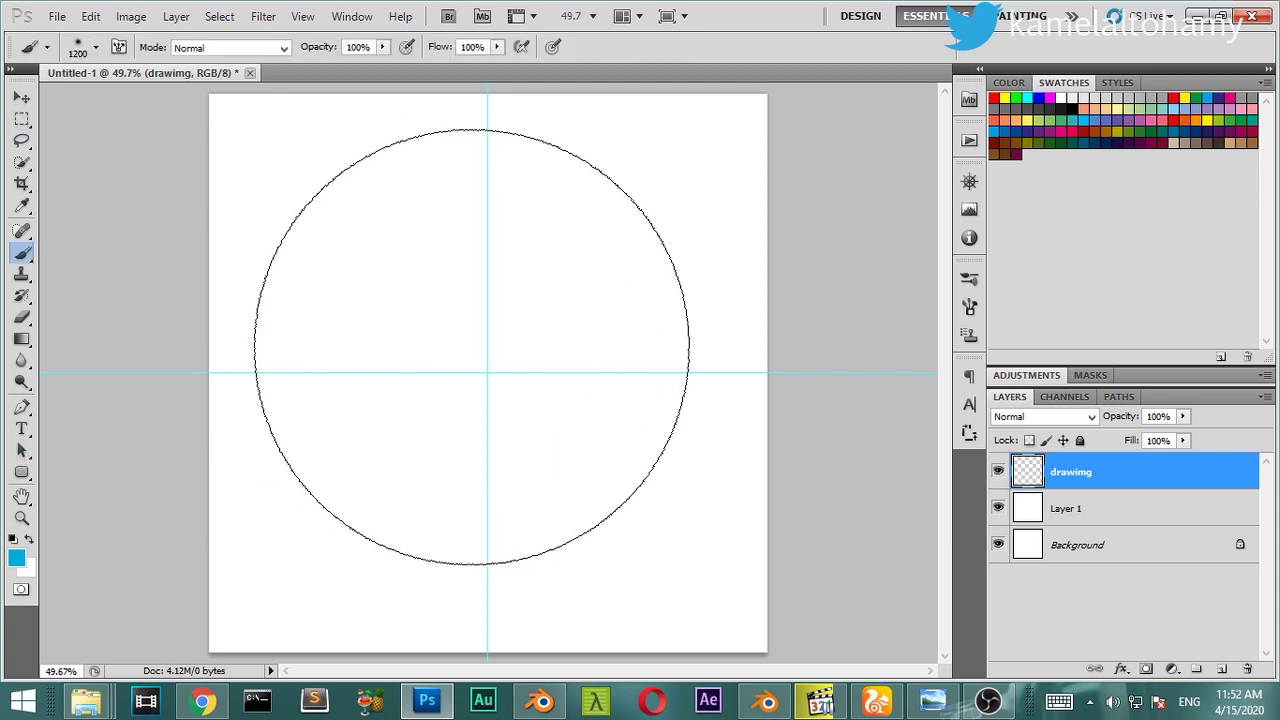
{"action": "key", "text": "bracketleft"}
{"action": "key", "text": "bracketleft"}
{"action": "key", "text": "bracketleft"}
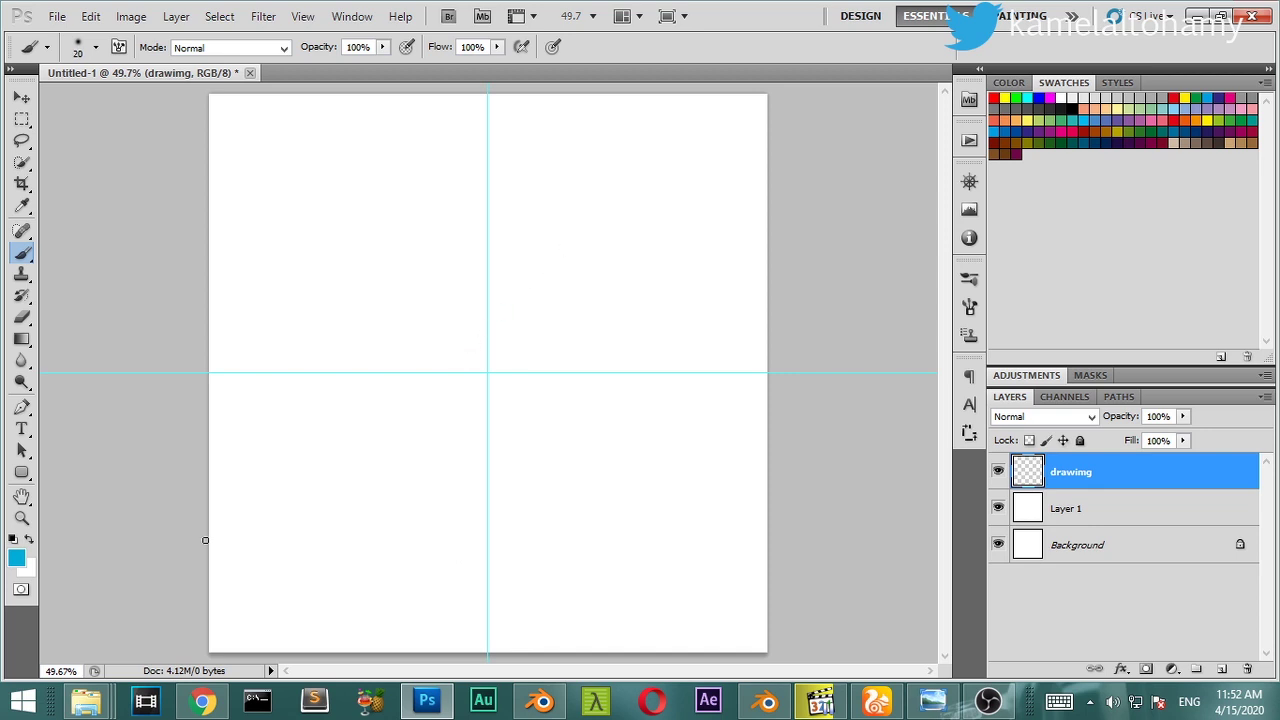
{"action": "left_click", "coordinate": [17, 562]}
{"action": "left_click_drag", "start_coordinate": [522, 328], "coordinate": [368, 394]}
{"action": "left_click", "coordinate": [855, 155]}
{"action": "mouse_move", "coordinate": [646, 190]}
{"action": "left_mouse_down"}
{"action": "mouse_move", "coordinate": [609, 204]}
{"action": "mouse_move", "coordinate": [586, 256]}
{"action": "mouse_move", "coordinate": [599, 293]}
{"action": "mouse_move", "coordinate": [640, 282]}
{"action": "mouse_move", "coordinate": [620, 238]}
{"action": "left_mouse_up"}
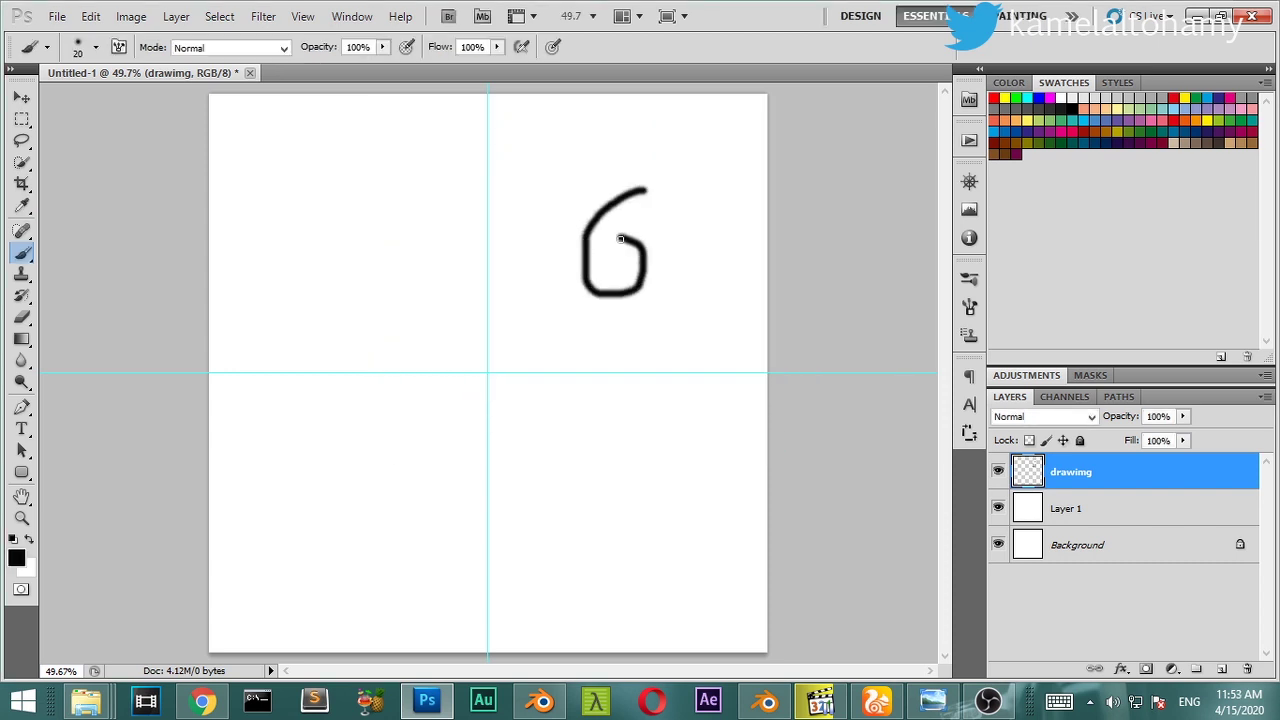
{"action": "key", "text": "ctrl+z"}
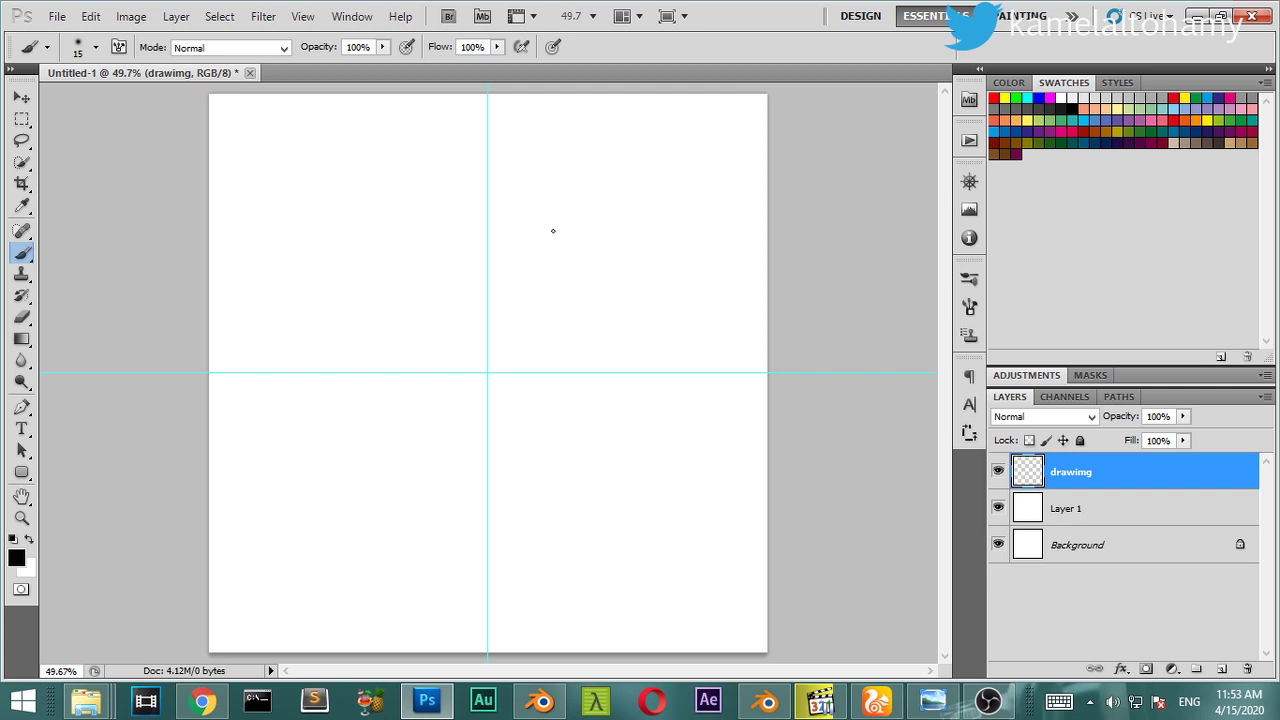
Step: Paint curls in the upper-right and lower-right quarters and a spiral in the lower-left quarter
{"action": "mouse_move", "coordinate": [588, 224]}
{"action": "left_mouse_down"}
{"action": "mouse_move", "coordinate": [524, 291]}
{"action": "mouse_move", "coordinate": [553, 321]}
{"action": "mouse_move", "coordinate": [566, 261]}
{"action": "left_mouse_up"}
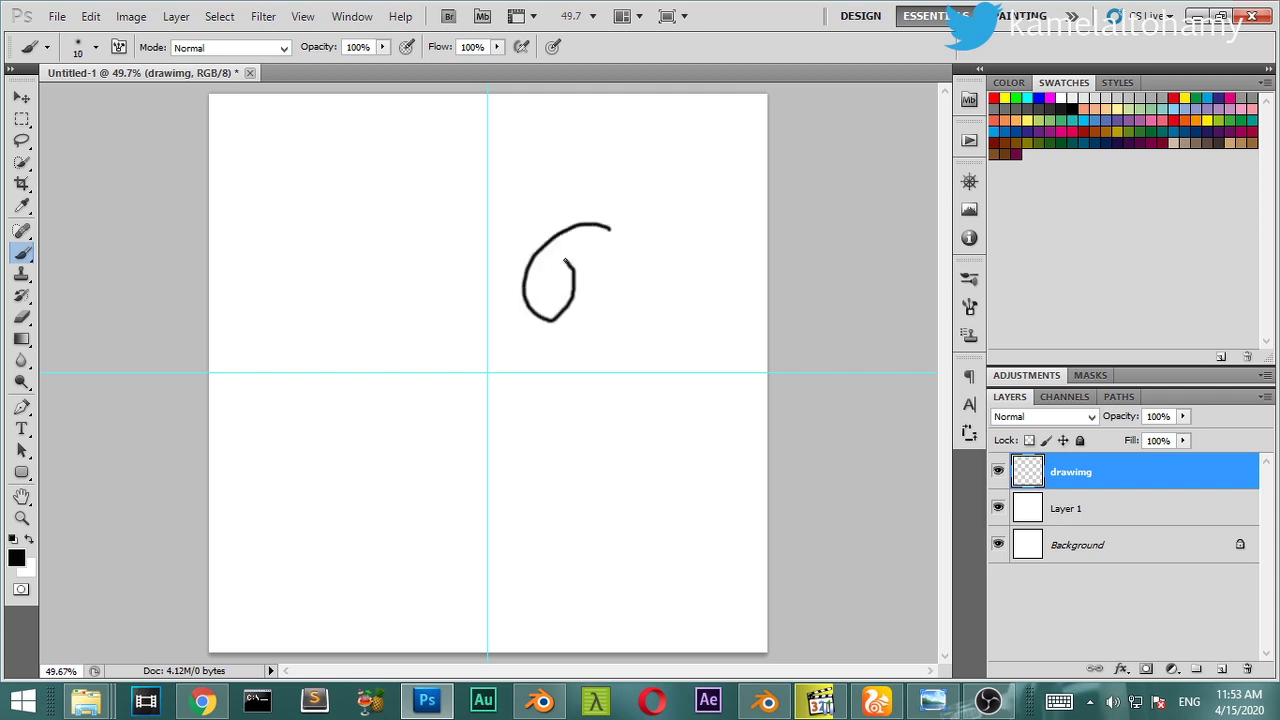
{"action": "mouse_move", "coordinate": [637, 416]}
{"action": "left_mouse_down"}
{"action": "mouse_move", "coordinate": [614, 532]}
{"action": "mouse_move", "coordinate": [601, 409]}
{"action": "mouse_move", "coordinate": [590, 497]}
{"action": "left_mouse_up"}
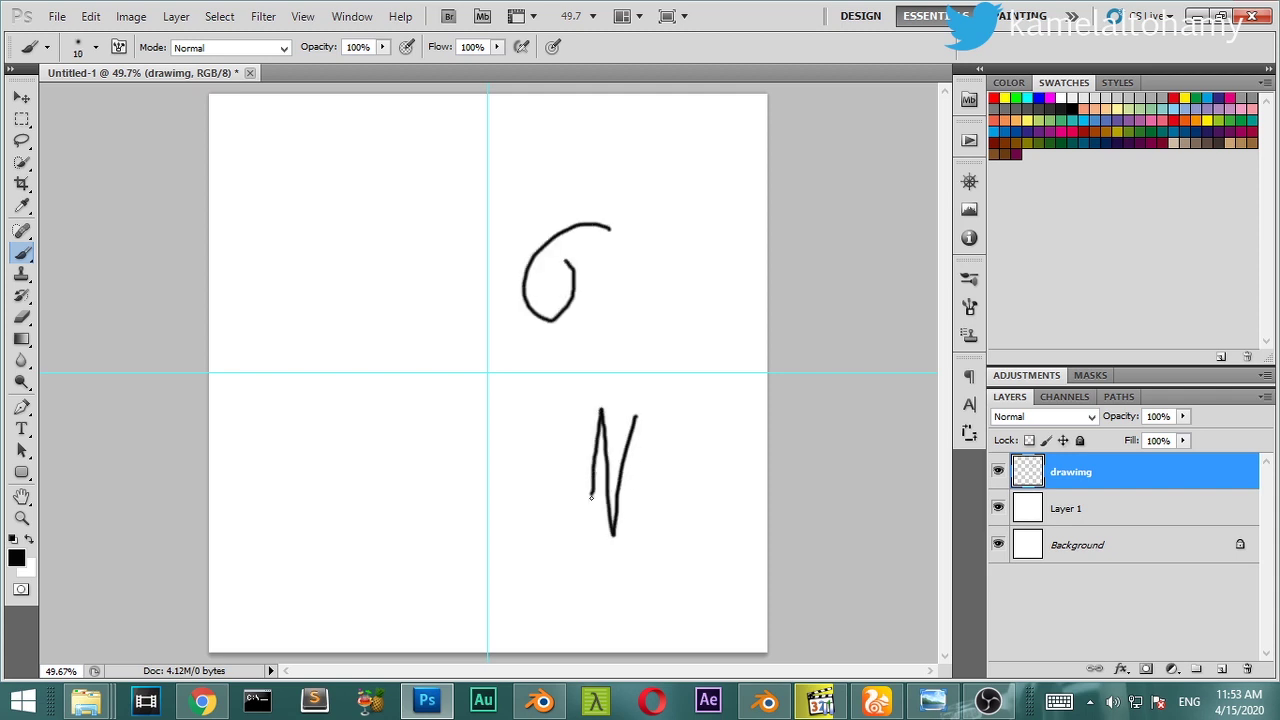
{"action": "key", "text": "ctrl+z"}
{"action": "mouse_move", "coordinate": [623, 442]}
{"action": "left_mouse_down"}
{"action": "mouse_move", "coordinate": [523, 451]}
{"action": "mouse_move", "coordinate": [594, 462]}
{"action": "left_mouse_up"}
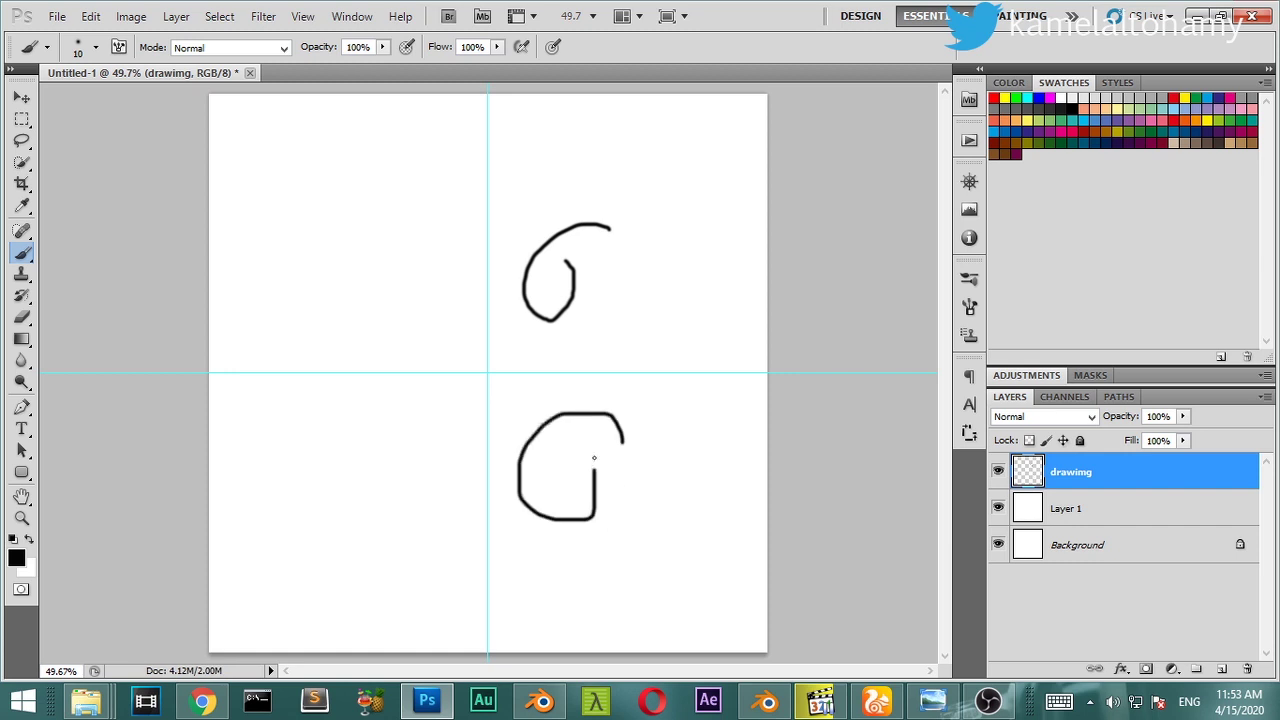
{"action": "mouse_move", "coordinate": [441, 348]}
{"action": "left_mouse_down"}
{"action": "mouse_move", "coordinate": [359, 378]}
{"action": "mouse_move", "coordinate": [450, 501]}
{"action": "mouse_move", "coordinate": [486, 417]}
{"action": "mouse_move", "coordinate": [420, 414]}
{"action": "mouse_move", "coordinate": [429, 481]}
{"action": "mouse_move", "coordinate": [449, 436]}
{"action": "left_mouse_up"}
{"action": "key", "text": "ctrl+z"}
{"action": "mouse_move", "coordinate": [423, 352]}
{"action": "left_mouse_down"}
{"action": "mouse_move", "coordinate": [325, 471]}
{"action": "mouse_move", "coordinate": [357, 427]}
{"action": "left_mouse_up"}
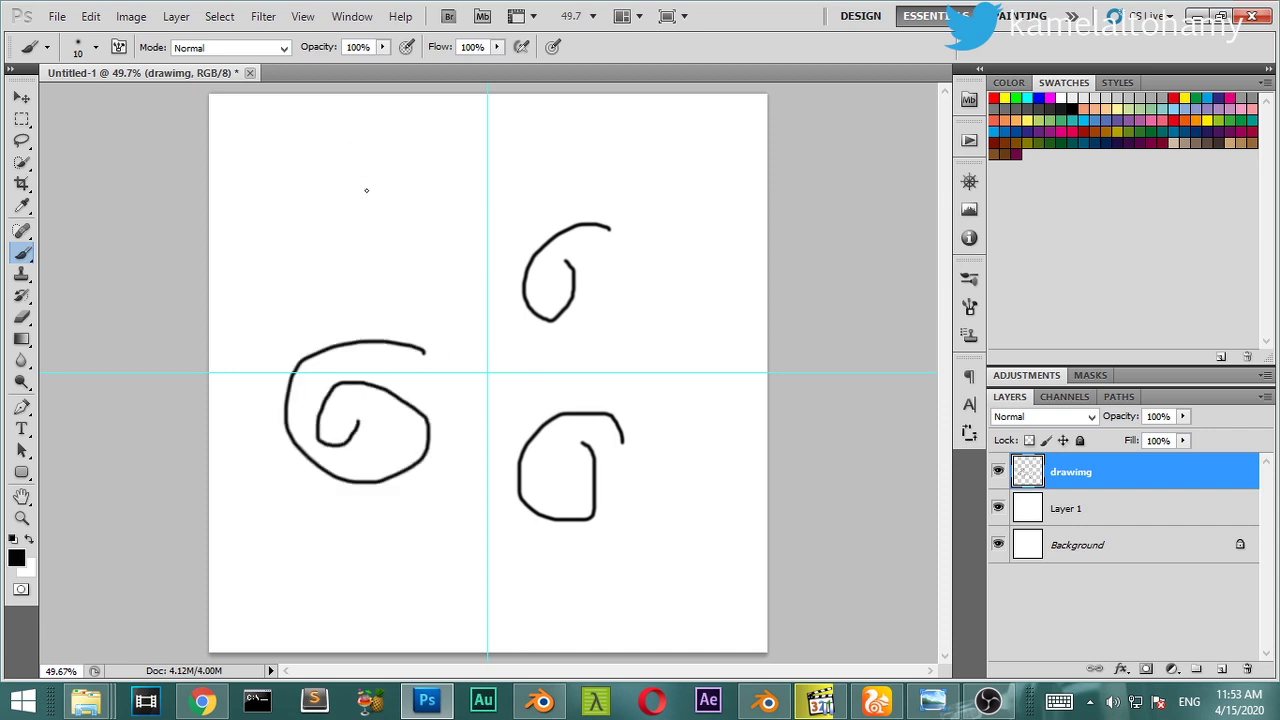
Step: Add spirals at upper-left, top-right, centre-right and bottom-left, redoing the imperfect strokes
{"action": "mouse_move", "coordinate": [370, 156]}
{"action": "left_mouse_down"}
{"action": "mouse_move", "coordinate": [405, 260]}
{"action": "mouse_move", "coordinate": [395, 218]}
{"action": "left_mouse_up"}
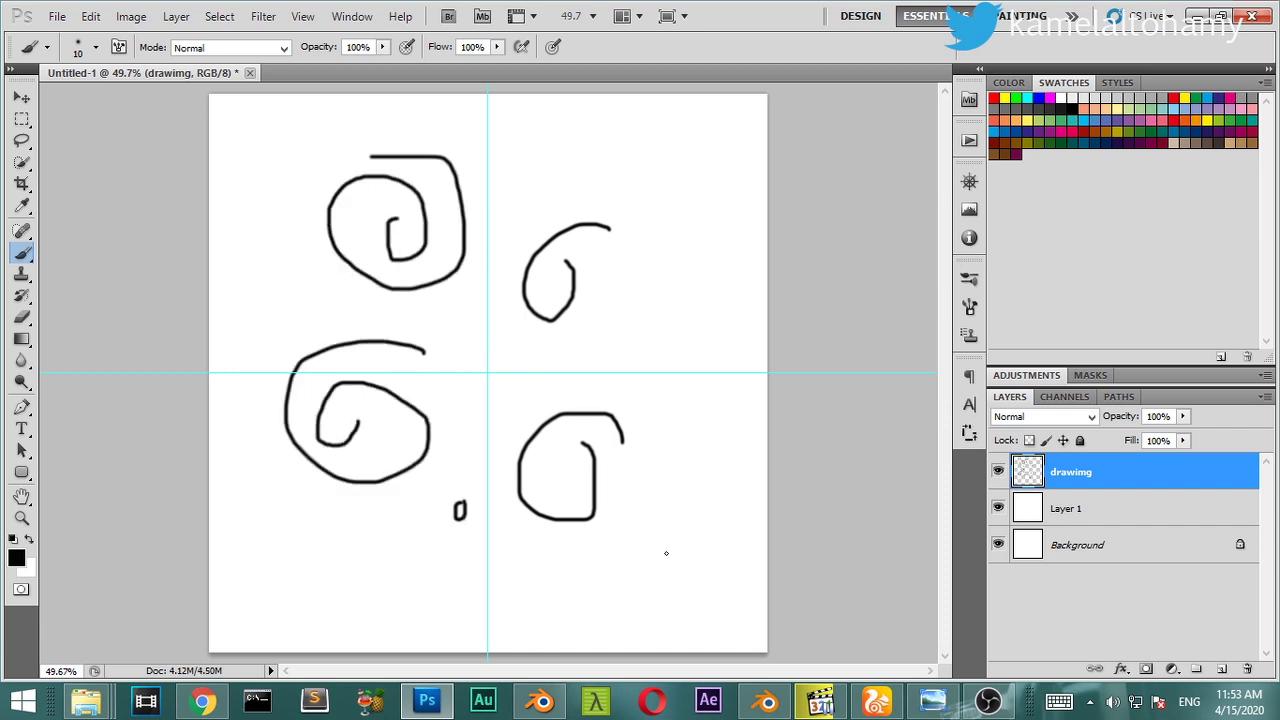
{"action": "left_click_drag", "start_coordinate": [664, 551], "coordinate": [662, 553]}
{"action": "left_click_drag", "start_coordinate": [710, 150], "coordinate": [677, 189]}
{"action": "mouse_move", "coordinate": [730, 303]}
{"action": "left_mouse_down"}
{"action": "mouse_move", "coordinate": [639, 352]}
{"action": "mouse_move", "coordinate": [680, 372]}
{"action": "left_mouse_up"}
{"action": "key", "text": "ctrl+z"}
{"action": "mouse_move", "coordinate": [730, 300]}
{"action": "left_mouse_down"}
{"action": "mouse_move", "coordinate": [630, 354]}
{"action": "mouse_move", "coordinate": [672, 375]}
{"action": "left_mouse_up"}
{"action": "key", "text": "ctrl+z"}
{"action": "mouse_move", "coordinate": [732, 300]}
{"action": "left_mouse_down"}
{"action": "mouse_move", "coordinate": [610, 335]}
{"action": "mouse_move", "coordinate": [700, 375]}
{"action": "mouse_move", "coordinate": [678, 372]}
{"action": "left_mouse_up"}
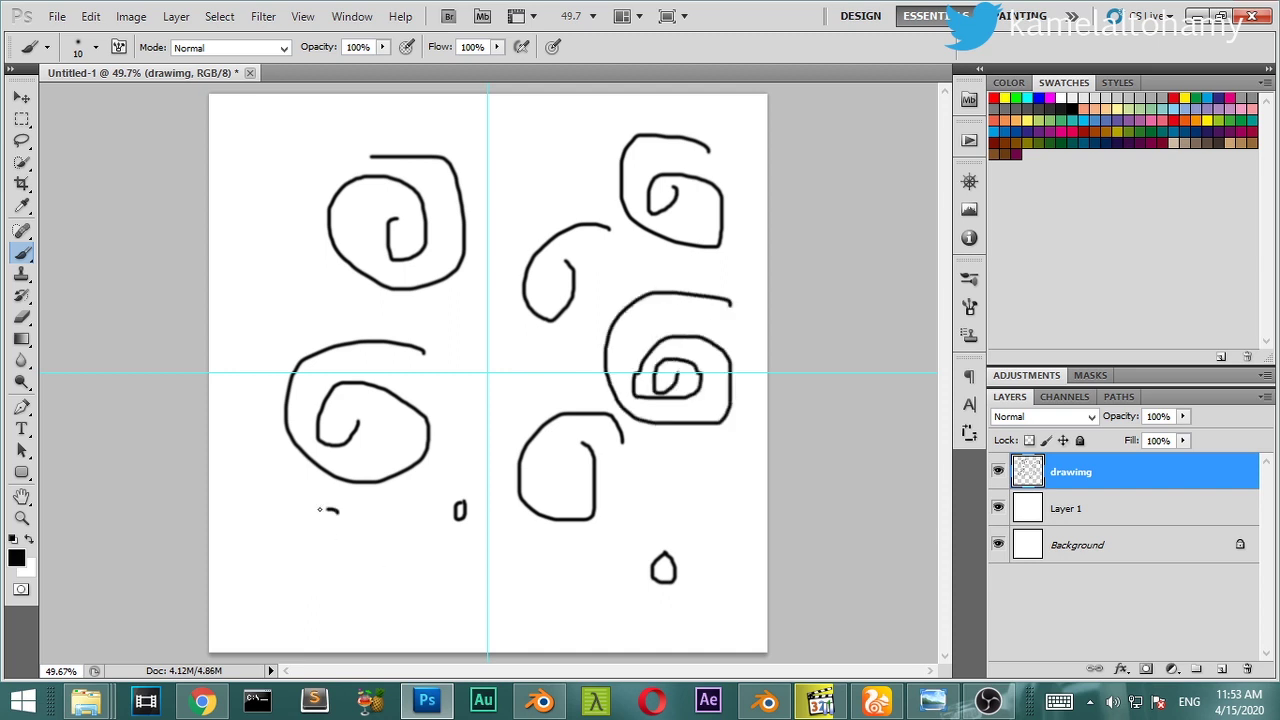
{"action": "mouse_move", "coordinate": [320, 510]}
{"action": "left_mouse_down"}
{"action": "mouse_move", "coordinate": [372, 575]}
{"action": "mouse_move", "coordinate": [386, 550]}
{"action": "left_mouse_up"}
{"action": "mouse_move", "coordinate": [515, 330]}
{"action": "left_mouse_down"}
{"action": "mouse_move", "coordinate": [480, 385]}
{"action": "mouse_move", "coordinate": [522, 332]}
{"action": "mouse_move", "coordinate": [522, 390]}
{"action": "mouse_move", "coordinate": [508, 320]}
{"action": "left_mouse_up"}
{"action": "key", "text": "ctrl+z"}
{"action": "key", "text": "ctrl+z"}
{"action": "key", "text": "ctrl+z"}
Step: Fill remaining gaps with small loops, a hook and a curled stroke
{"action": "left_click_drag", "start_coordinate": [305, 242], "coordinate": [300, 244]}
{"action": "left_click_drag", "start_coordinate": [530, 140], "coordinate": [527, 141]}
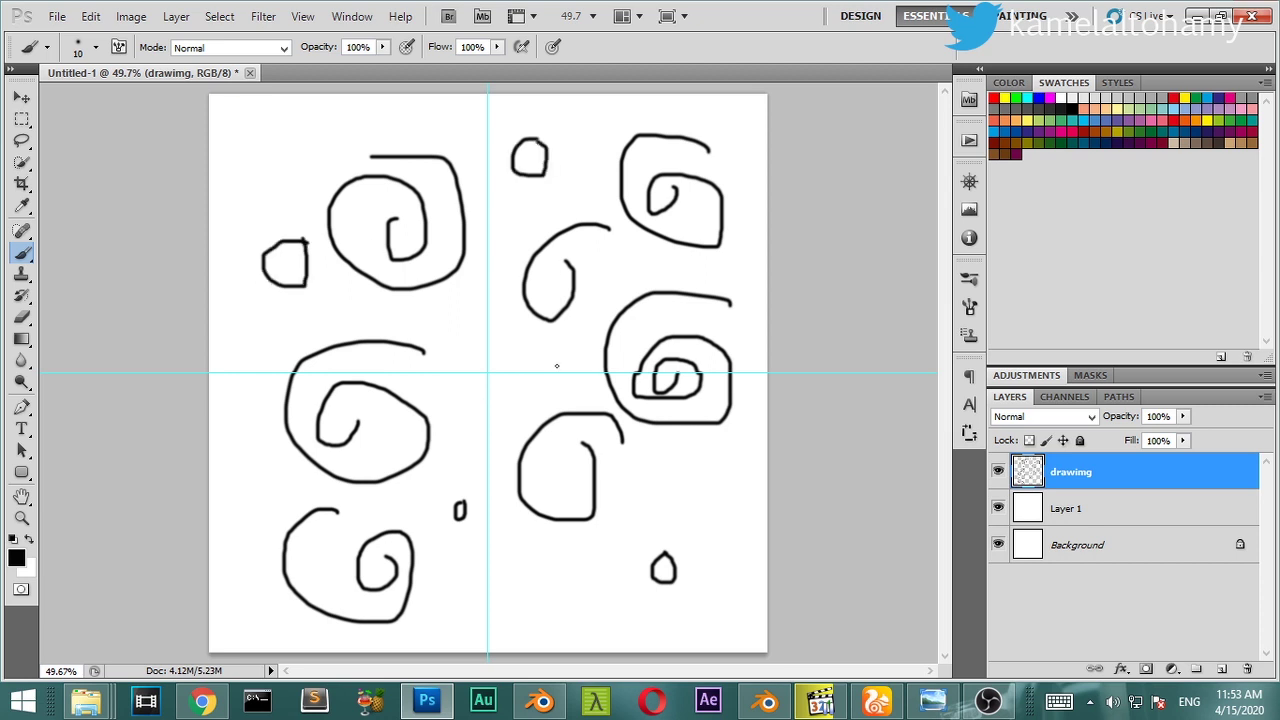
{"action": "left_click_drag", "start_coordinate": [548, 353], "coordinate": [568, 380]}
{"action": "mouse_move", "coordinate": [562, 572]}
{"action": "left_mouse_down"}
{"action": "mouse_move", "coordinate": [557, 586]}
{"action": "mouse_move", "coordinate": [576, 575]}
{"action": "left_mouse_up"}
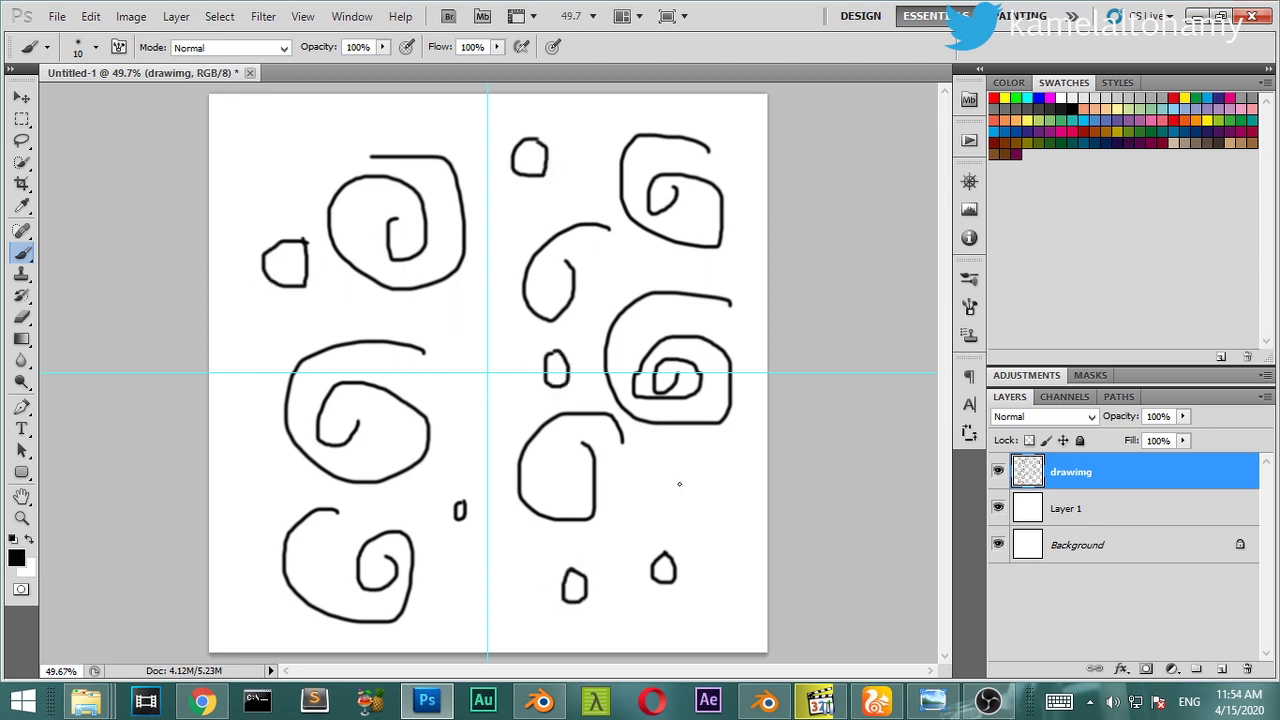
{"action": "left_click_drag", "start_coordinate": [662, 470], "coordinate": [688, 486]}
{"action": "left_click_drag", "start_coordinate": [720, 528], "coordinate": [740, 548]}
{"action": "mouse_move", "coordinate": [464, 352]}
{"action": "left_mouse_down"}
{"action": "mouse_move", "coordinate": [500, 343]}
{"action": "mouse_move", "coordinate": [480, 380]}
{"action": "left_mouse_up"}
{"action": "key", "text": "ctrl+z"}
Step: Add a small spiral near the centre and rounded loops in the lower gaps
{"action": "key", "text": "ctrl+z"}
{"action": "key", "text": "ctrl+z"}
{"action": "left_click", "coordinate": [500, 325]}
{"action": "key", "text": "ctrl+z"}
{"action": "key", "text": "ctrl+z"}
{"action": "mouse_move", "coordinate": [470, 340]}
{"action": "left_mouse_down"}
{"action": "mouse_move", "coordinate": [455, 358]}
{"action": "mouse_move", "coordinate": [485, 372]}
{"action": "left_mouse_up"}
{"action": "left_click_drag", "start_coordinate": [505, 546], "coordinate": [517, 549]}
{"action": "left_click_drag", "start_coordinate": [612, 532], "coordinate": [622, 516]}
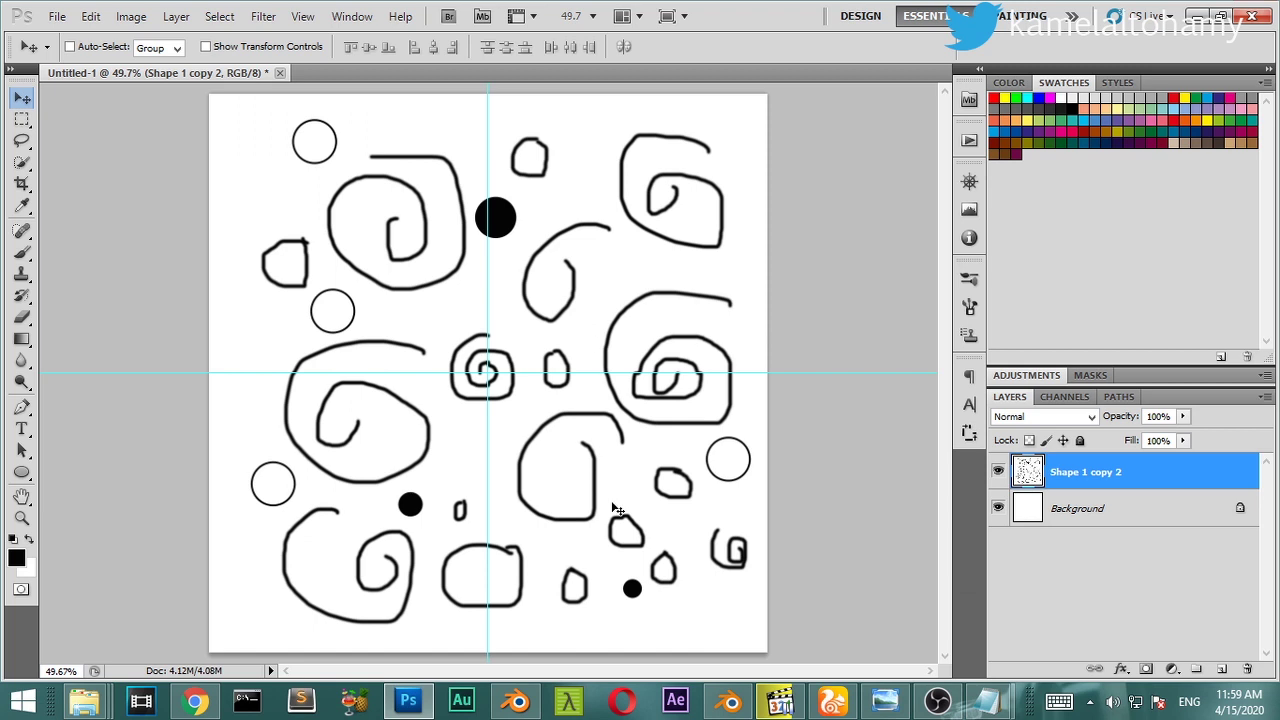
Step: Swap the drawing's top and bottom halves by cutting, moving and pasting them
{"action": "left_click", "coordinate": [22, 119]}
{"action": "left_click_drag", "start_coordinate": [165, 95], "coordinate": [811, 371]}
{"action": "left_click", "coordinate": [90, 16]}
{"action": "left_click", "coordinate": [180, 108]}
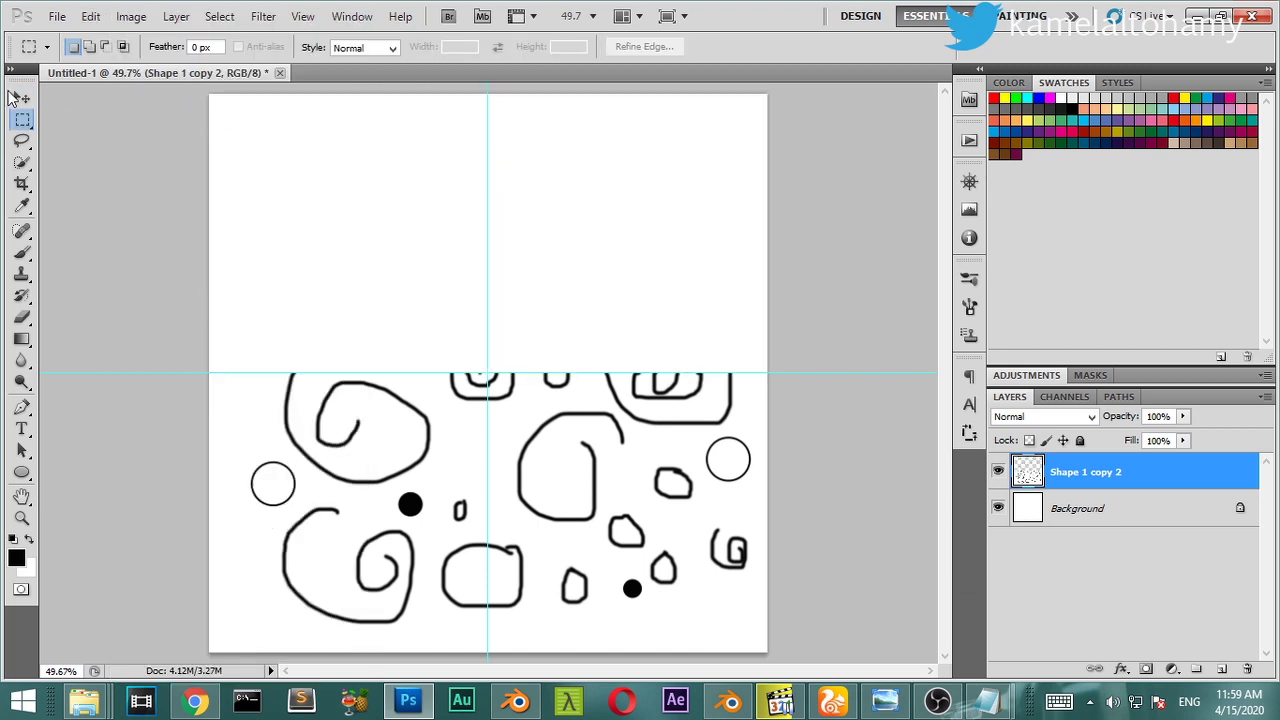
{"action": "left_click", "coordinate": [22, 97]}
{"action": "left_click_drag", "start_coordinate": [489, 417], "coordinate": [489, 137]}
{"action": "key", "text": "ctrl+v"}
{"action": "left_click_drag", "start_coordinate": [487, 376], "coordinate": [512, 551]}
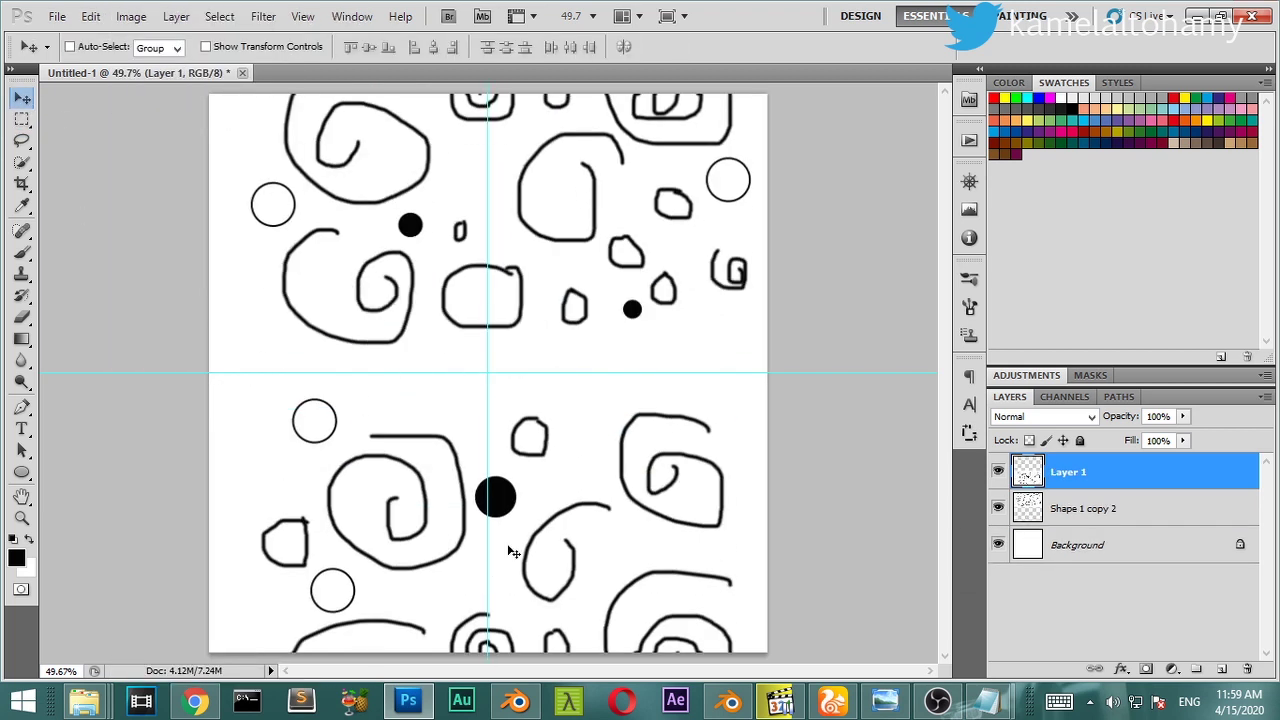
{"action": "key", "text": "ctrl+minus"}
Step: Swap the left and right halves and merge everything onto one layer
{"action": "key", "text": "m"}
{"action": "left_click_drag", "start_coordinate": [786, 163], "coordinate": [490, 575]}
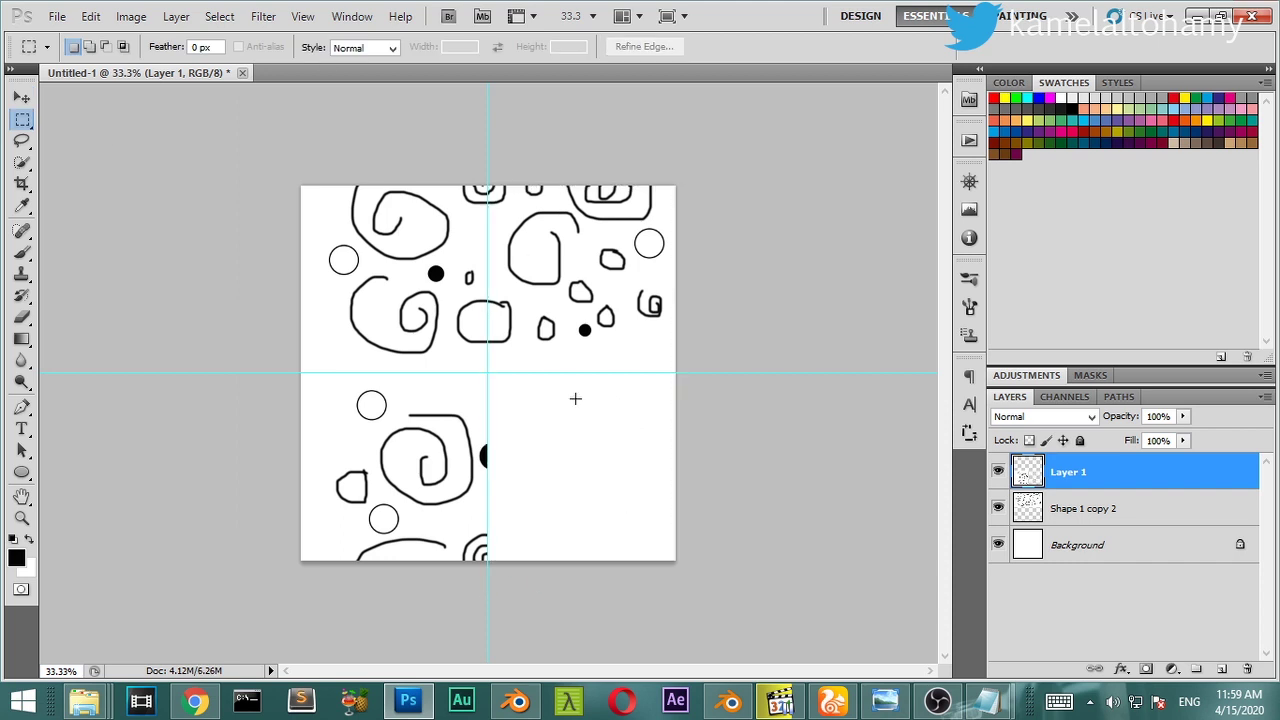
{"action": "left_click", "coordinate": [1070, 500]}
{"action": "left_click", "coordinate": [1068, 485], "text": "shift"}
{"action": "key", "text": "ctrl+e"}
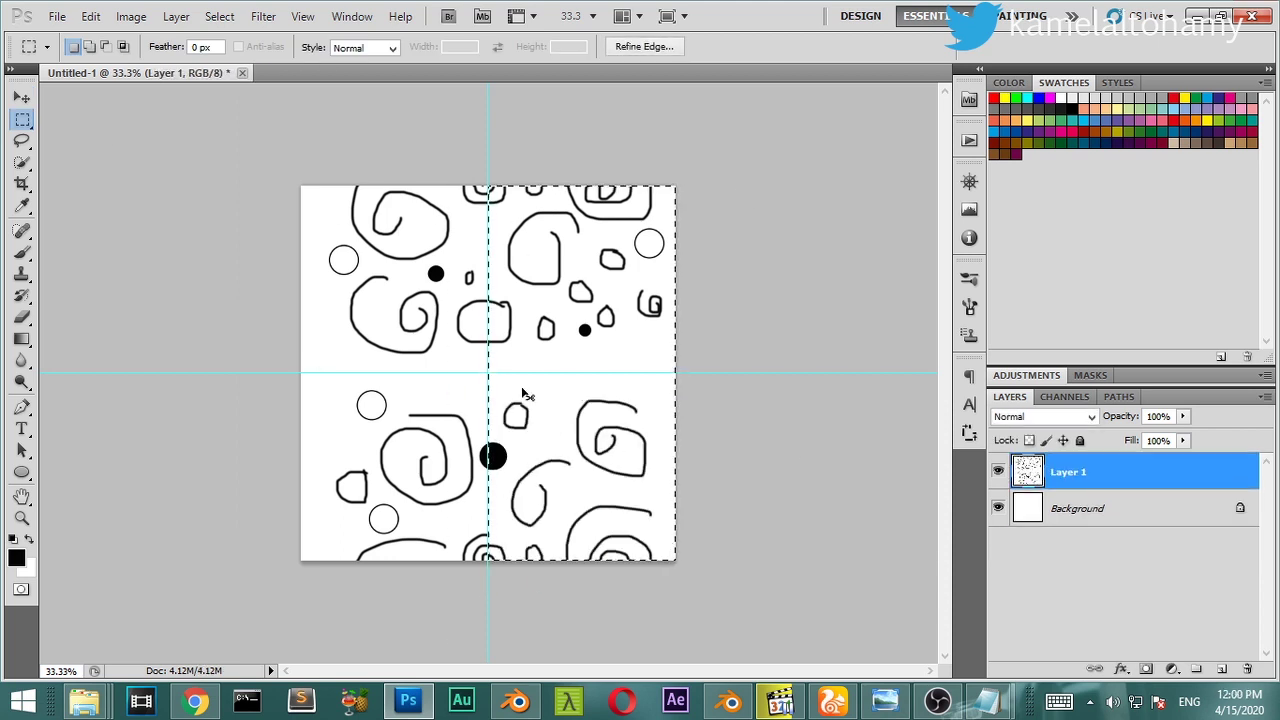
{"action": "key", "text": "Delete"}
{"action": "key", "text": "ctrl+d"}
{"action": "left_click", "coordinate": [22, 97]}
{"action": "mouse_move", "coordinate": [400, 360]}
{"action": "left_mouse_down"}
{"action": "mouse_move", "coordinate": [587, 360]}
{"action": "mouse_move", "coordinate": [428, 358]}
{"action": "left_mouse_up"}
{"action": "key", "text": "ctrl+j"}
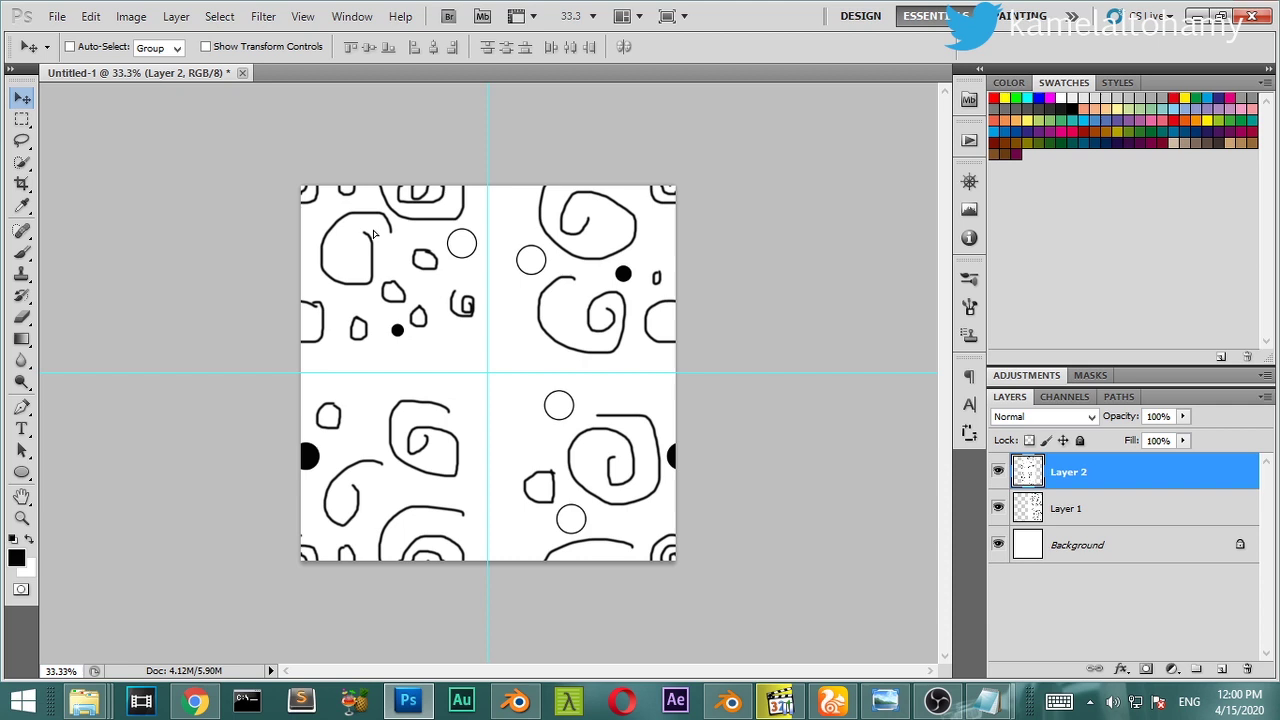
{"action": "key", "text": "ctrl+0"}
{"action": "left_click", "coordinate": [1062, 508], "text": "shift"}
{"action": "key", "text": "ctrl+e"}
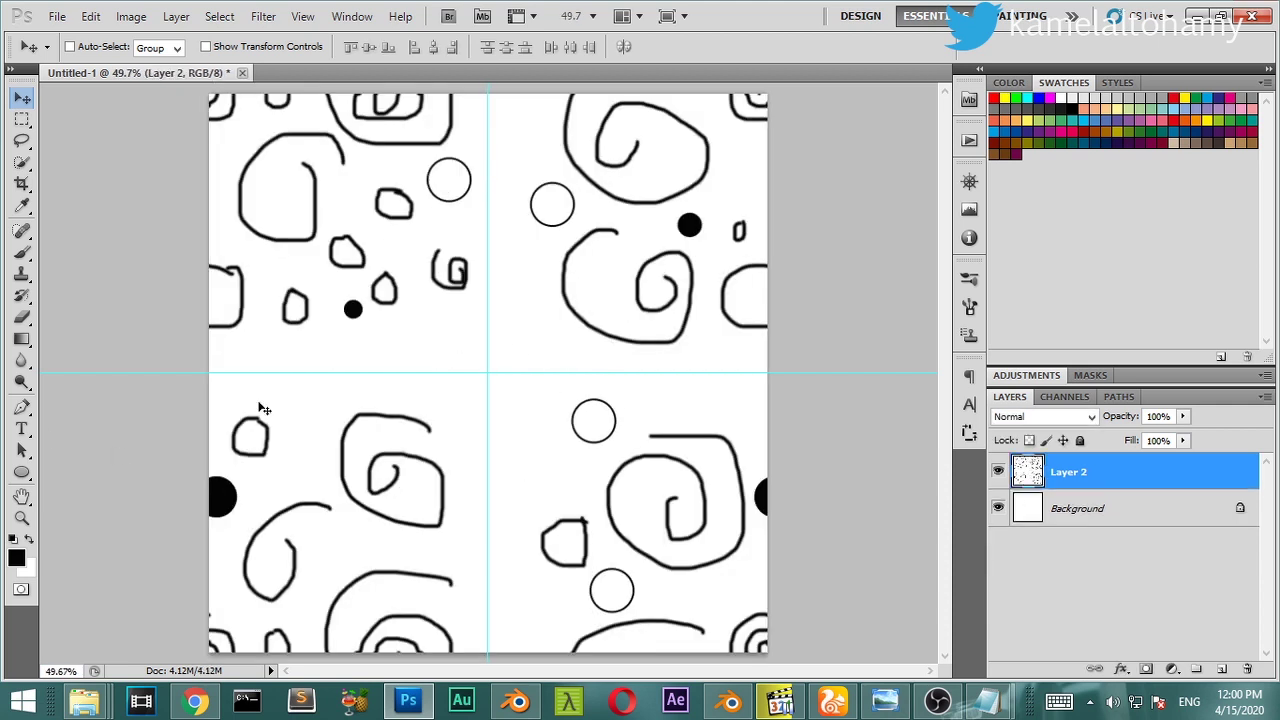
Step: Brush a stroke curving down across the centre seam
{"action": "key", "text": "b"}
{"action": "left_click_drag", "start_coordinate": [525, 238], "coordinate": [488, 625]}
{"action": "key", "text": "ctrl+z"}
{"action": "left_click_drag", "start_coordinate": [523, 263], "coordinate": [470, 586]}
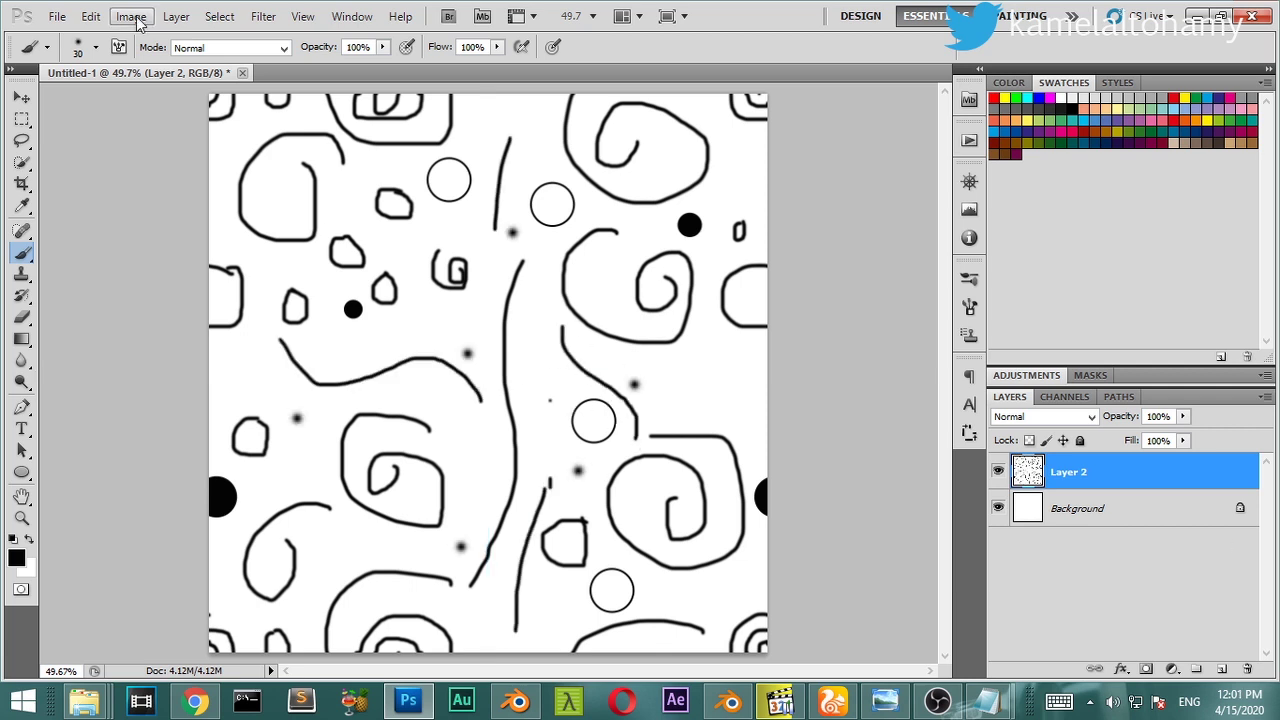
Step: Define the drawing as a new pattern named swirl
{"action": "left_click", "coordinate": [90, 16]}
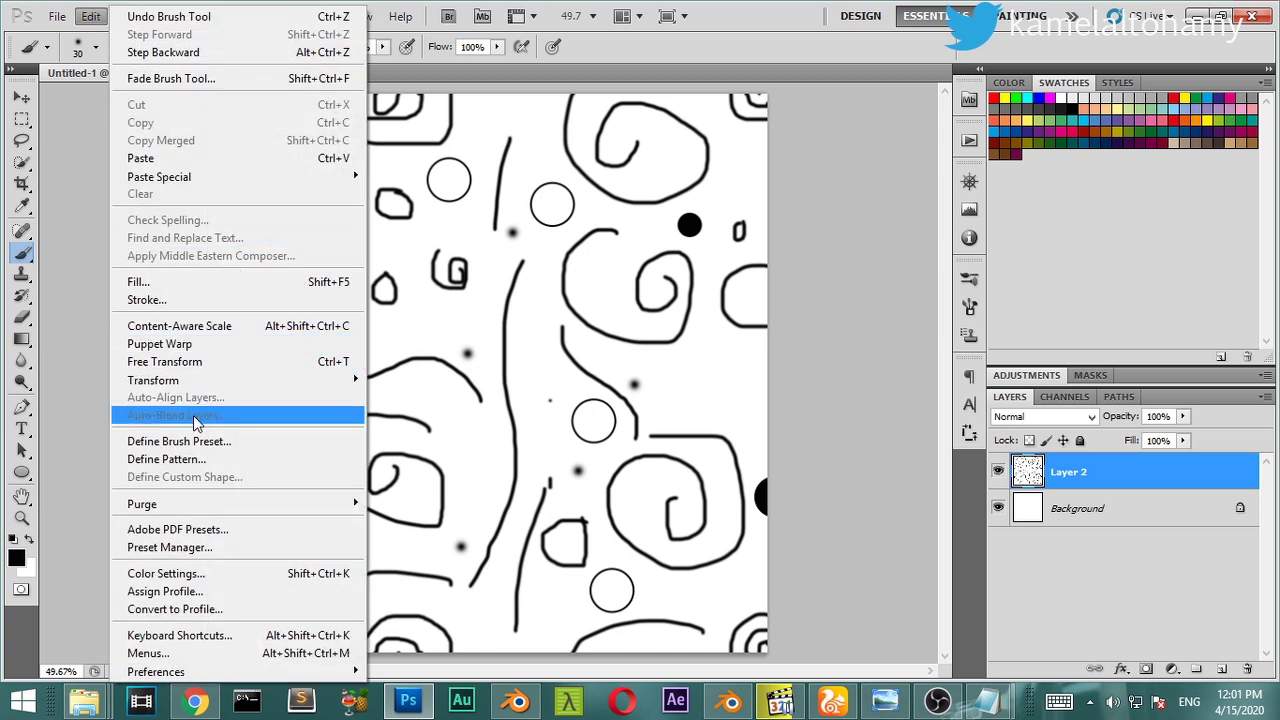
{"action": "left_click", "coordinate": [192, 459]}
{"action": "type", "text": "swirl"}
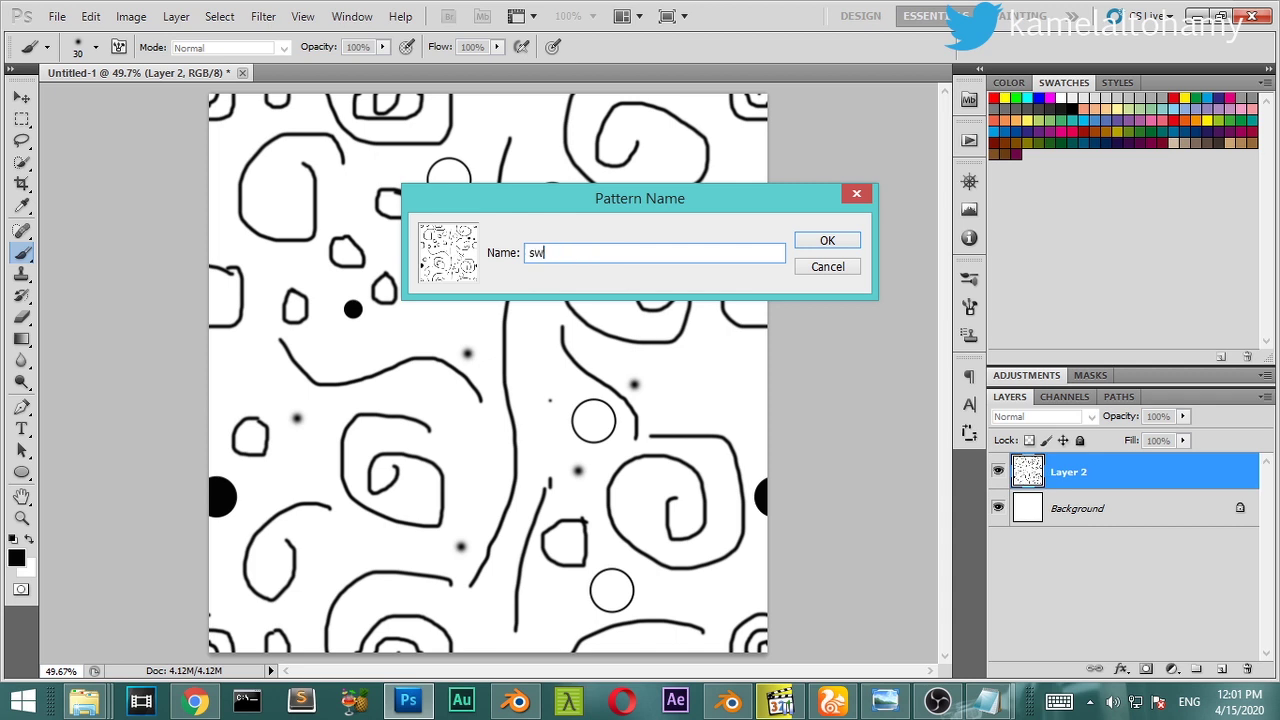
{"action": "left_click", "coordinate": [827, 240]}
Step: Create a new document 1280 pixels wide by 720 pixels high
{"action": "left_click", "coordinate": [57, 16]}
{"action": "left_click", "coordinate": [75, 36]}
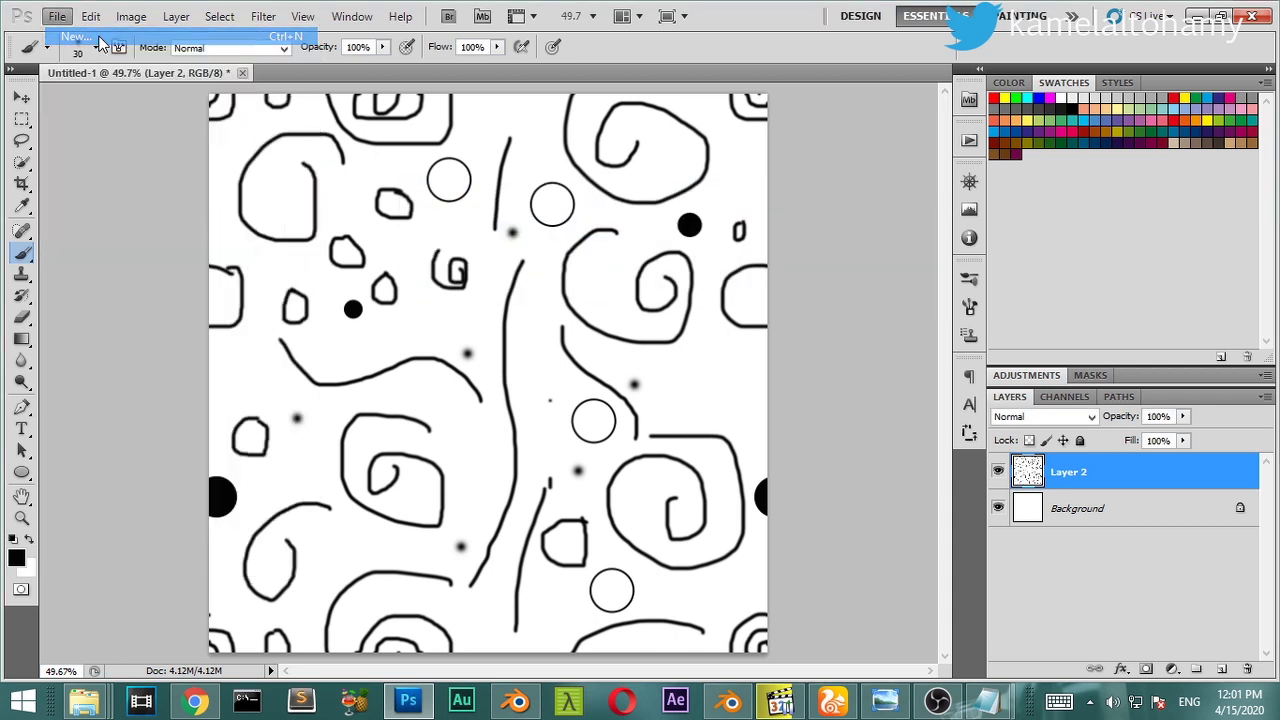
{"action": "left_click", "coordinate": [578, 244]}
{"action": "double_click", "coordinate": [578, 244]}
{"action": "type", "text": "12"}
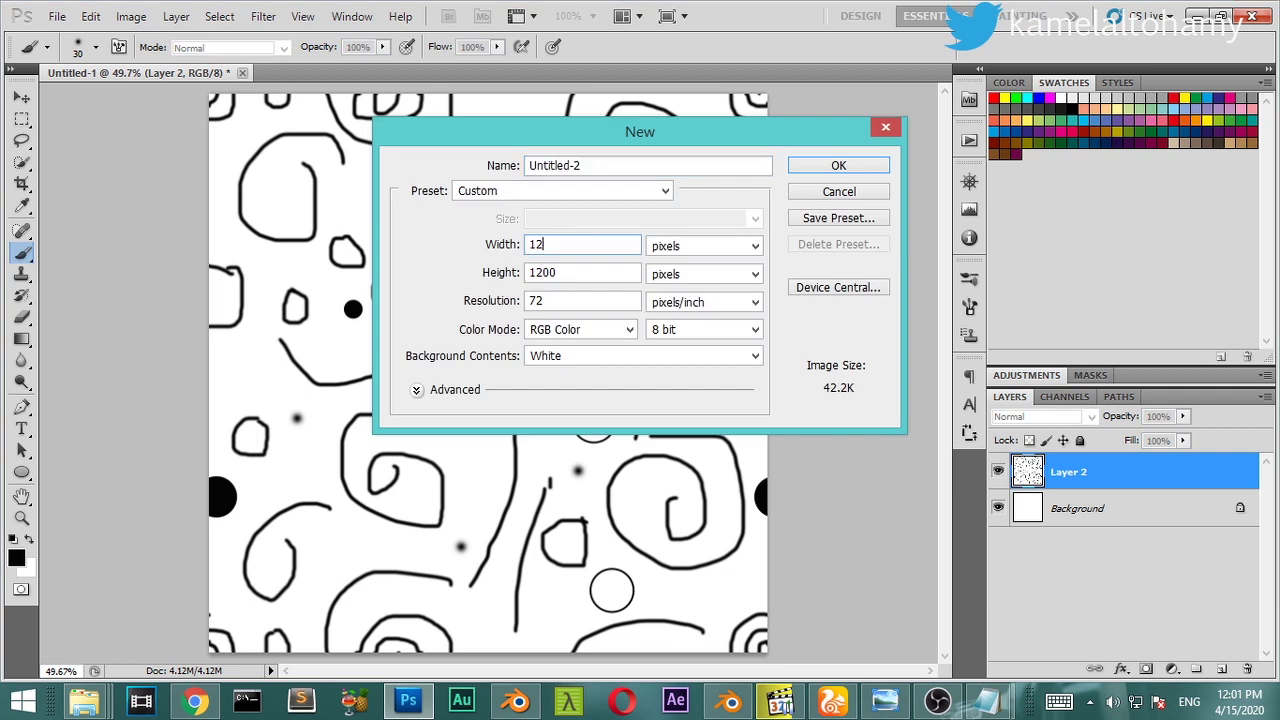
{"action": "type", "text": "80"}
{"action": "double_click", "coordinate": [582, 271]}
{"action": "type", "text": "720"}
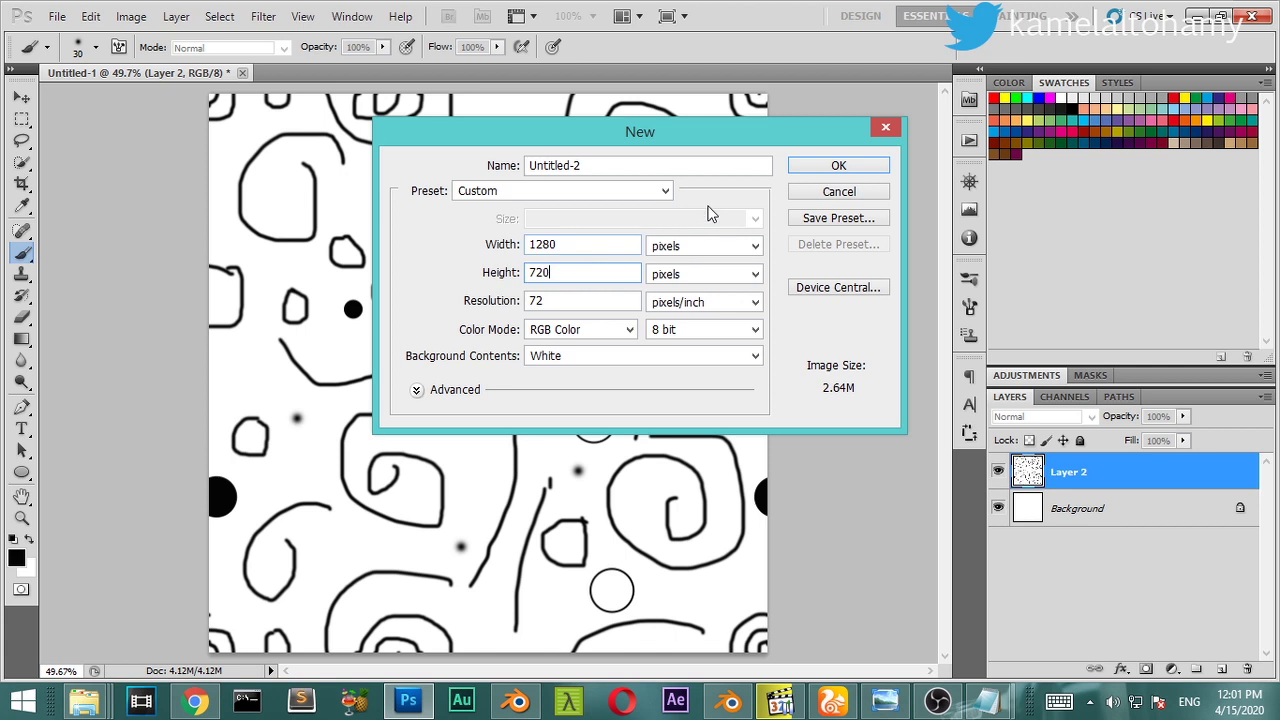
{"action": "left_click", "coordinate": [838, 166]}
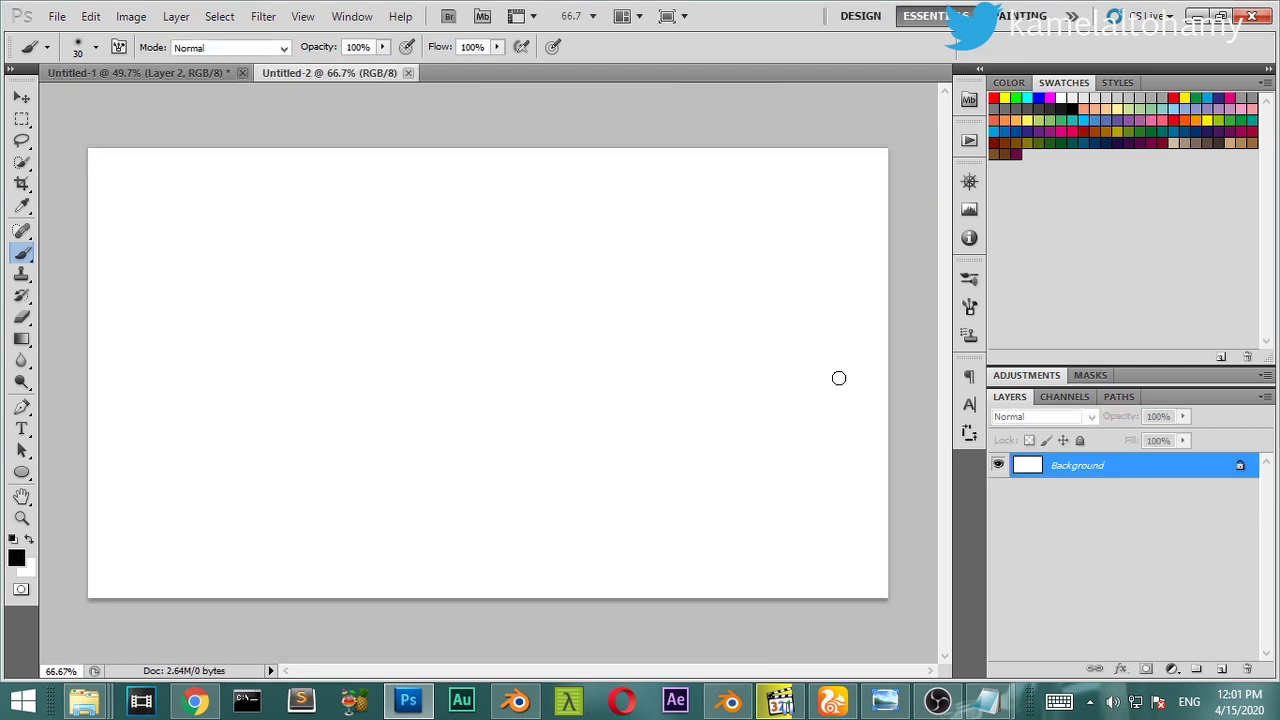
Step: Convert the Background to Layer 0 and fill it with bright cyan
{"action": "double_click", "coordinate": [1128, 466]}
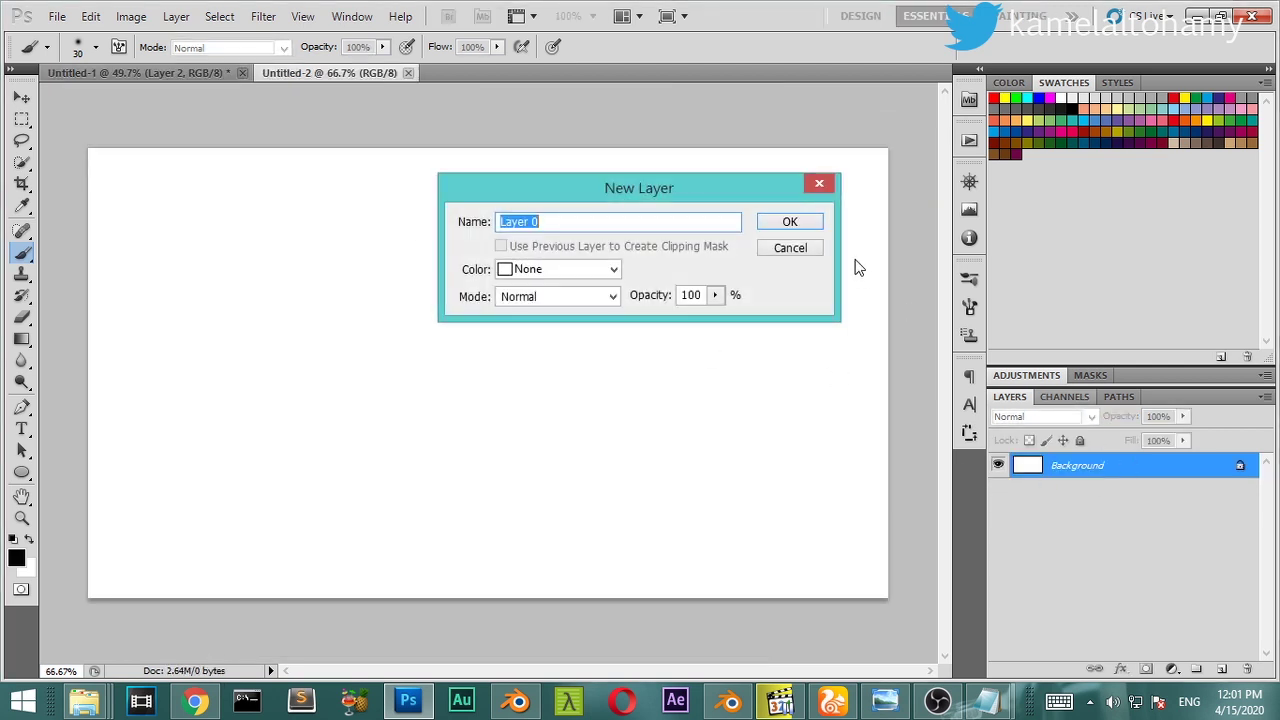
{"action": "left_click", "coordinate": [776, 222]}
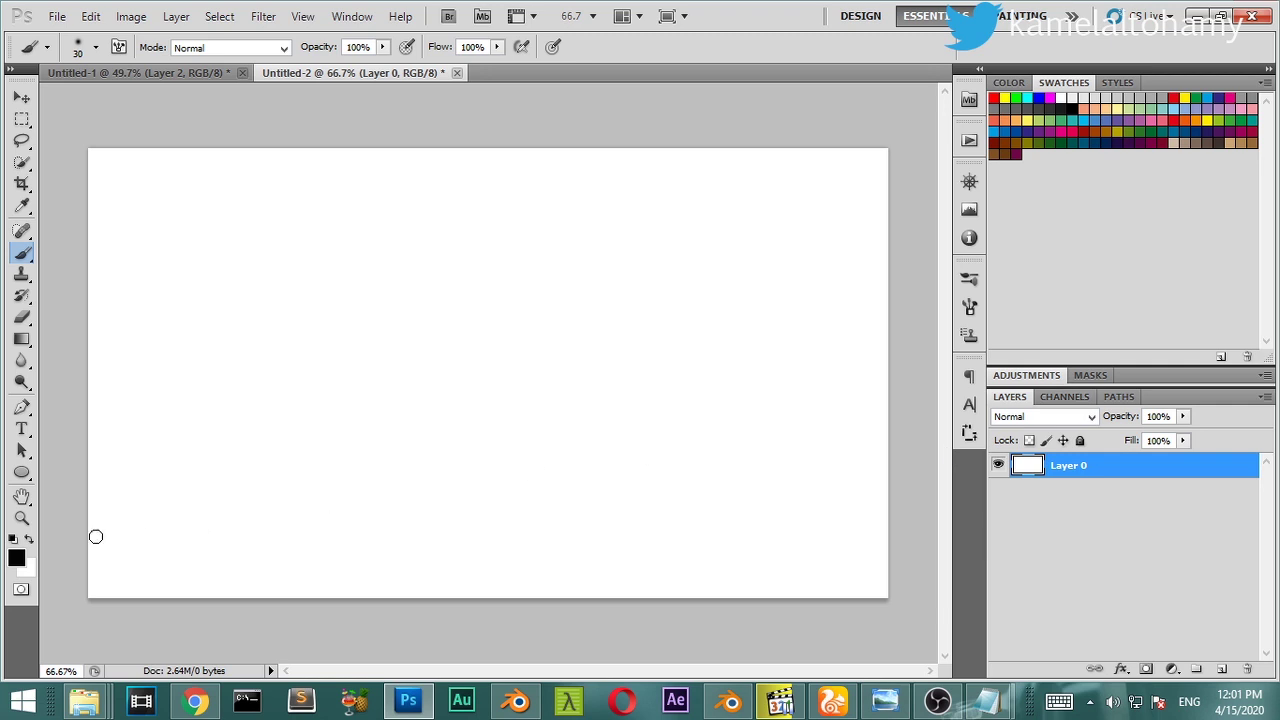
{"action": "left_click", "coordinate": [18, 558]}
{"action": "left_click", "coordinate": [594, 289]}
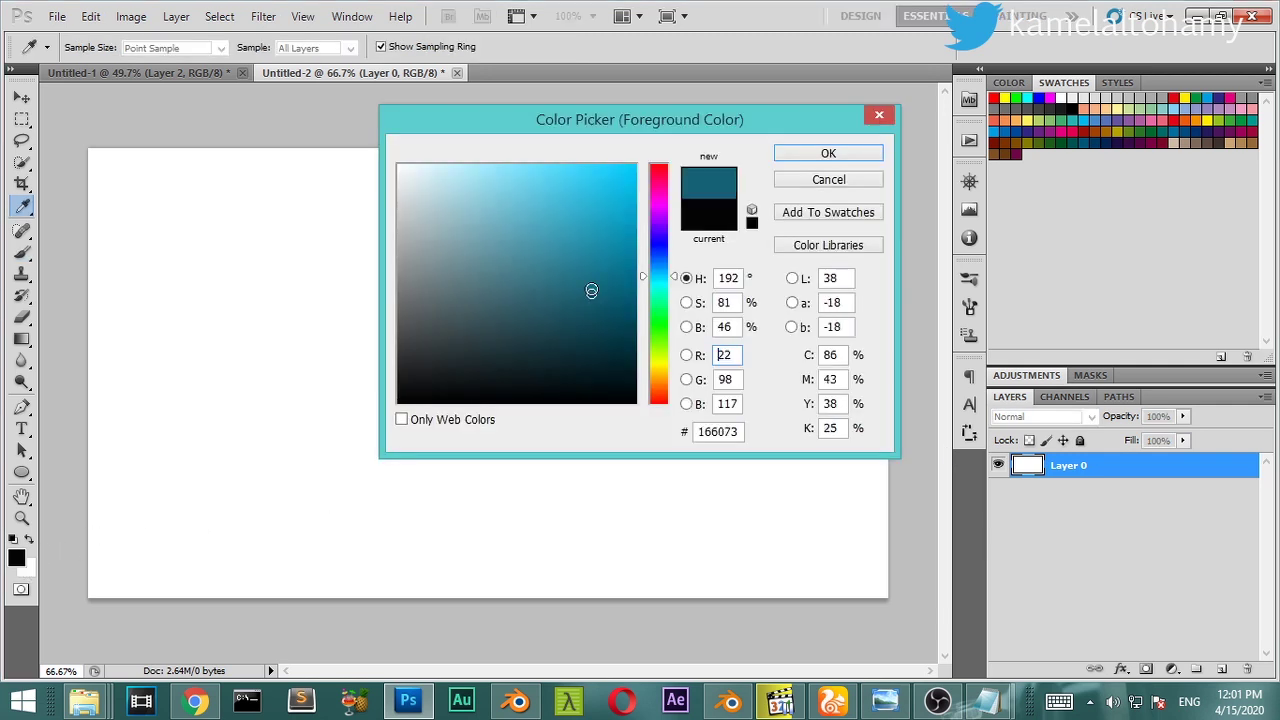
{"action": "left_click", "coordinate": [608, 188]}
{"action": "left_click", "coordinate": [790, 154]}
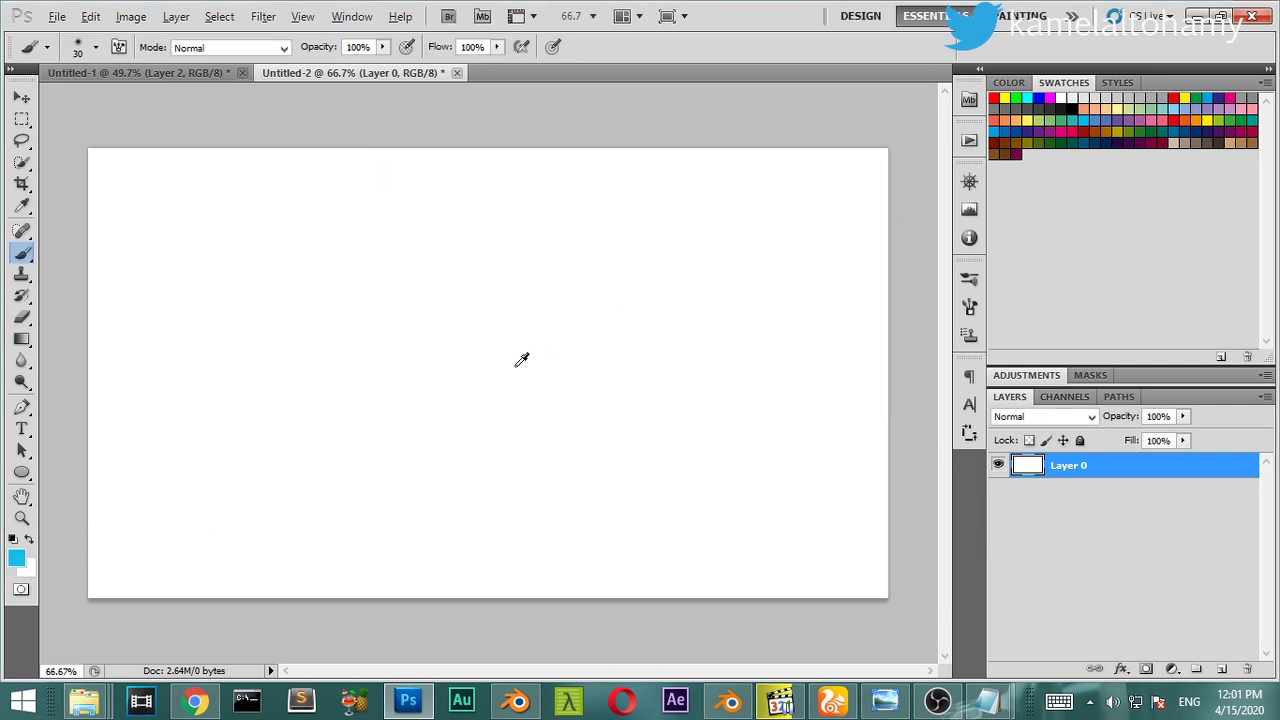
{"action": "key", "text": "alt+BackSpace"}
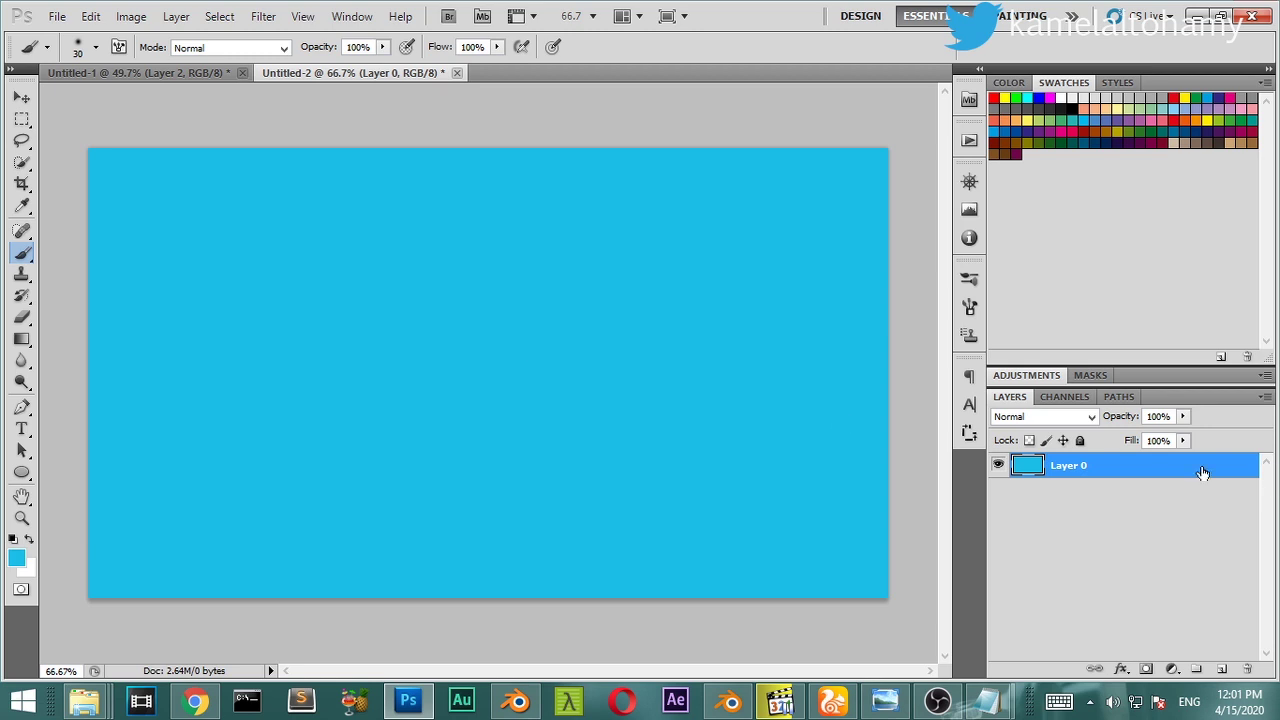
Step: Give Layer 0 a Pattern Overlay style using the swirl pattern at 25% scale
{"action": "double_click", "coordinate": [1203, 473]}
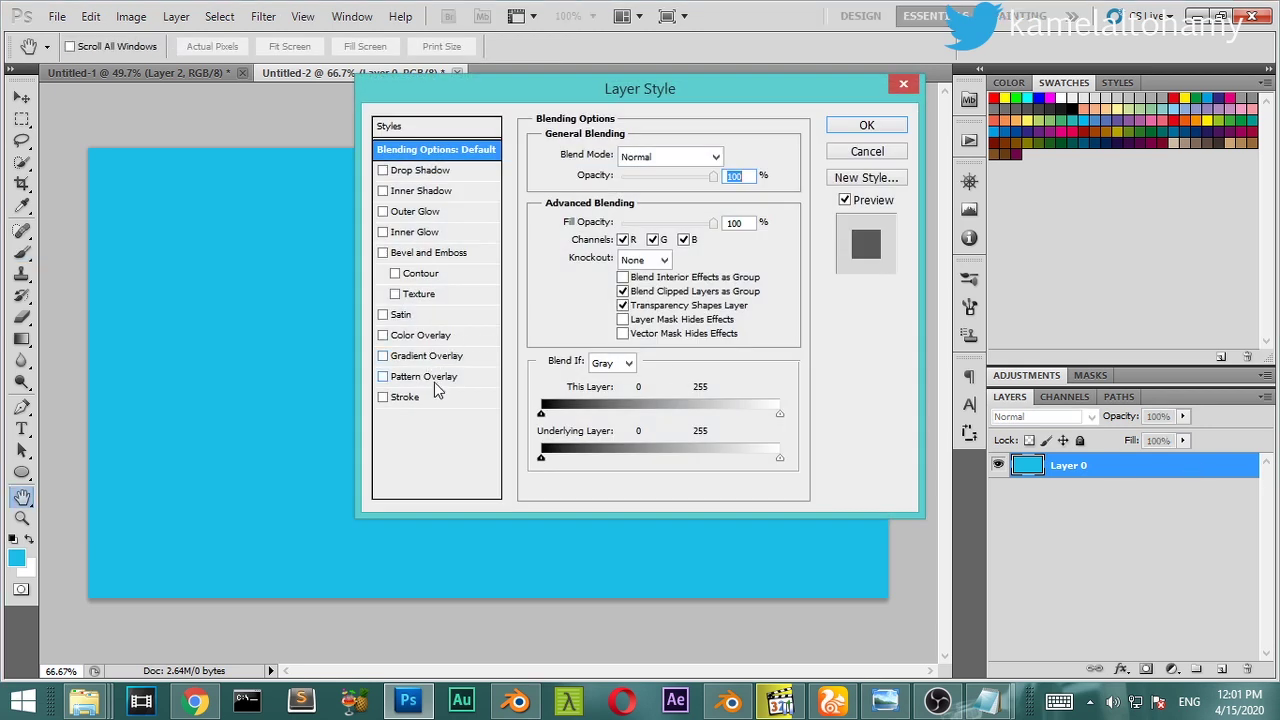
{"action": "left_click", "coordinate": [435, 380]}
{"action": "left_click", "coordinate": [662, 217]}
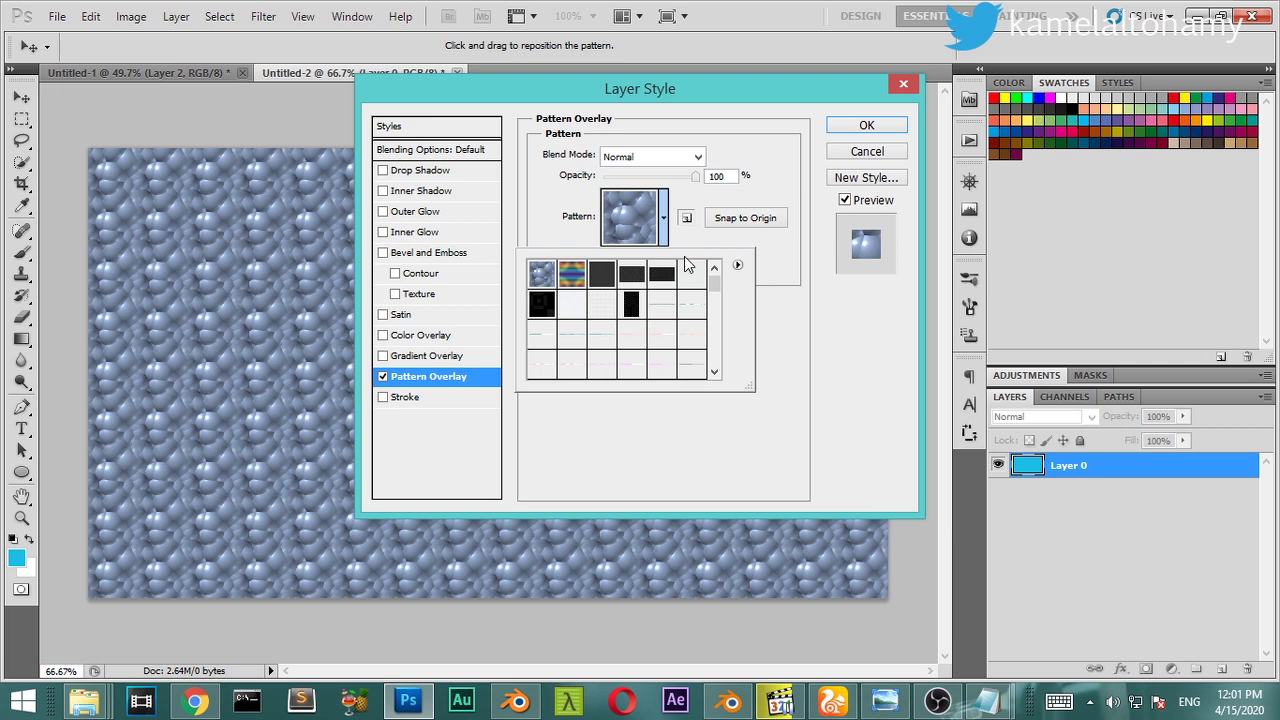
{"action": "left_click_drag", "start_coordinate": [714, 284], "coordinate": [714, 360]}
{"action": "left_click", "coordinate": [541, 366]}
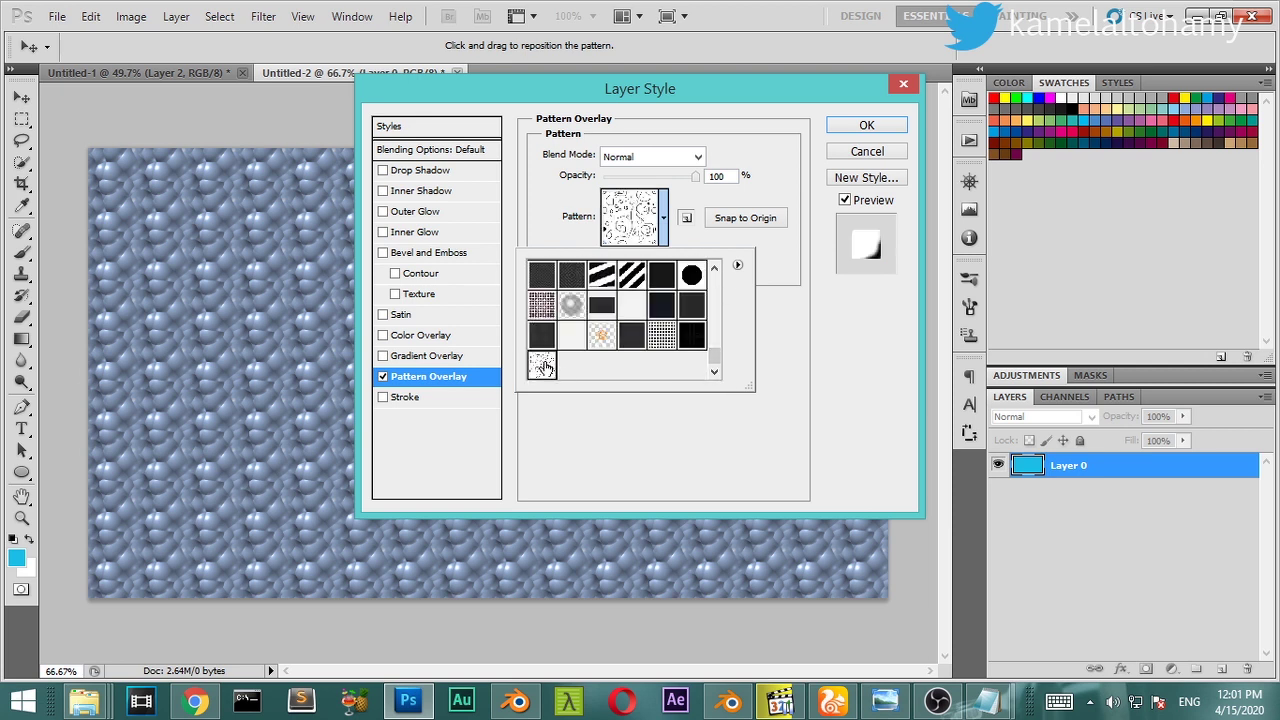
{"action": "left_click", "coordinate": [757, 277]}
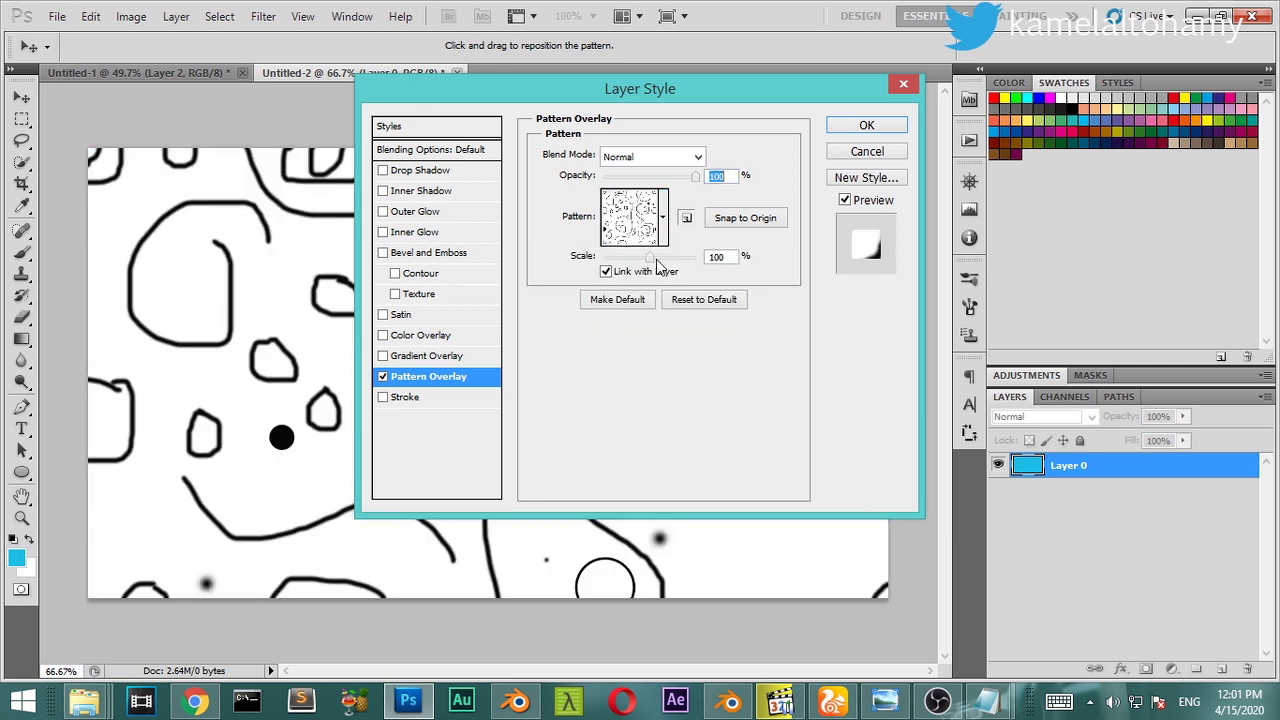
{"action": "left_click_drag", "start_coordinate": [656, 259], "coordinate": [617, 277]}
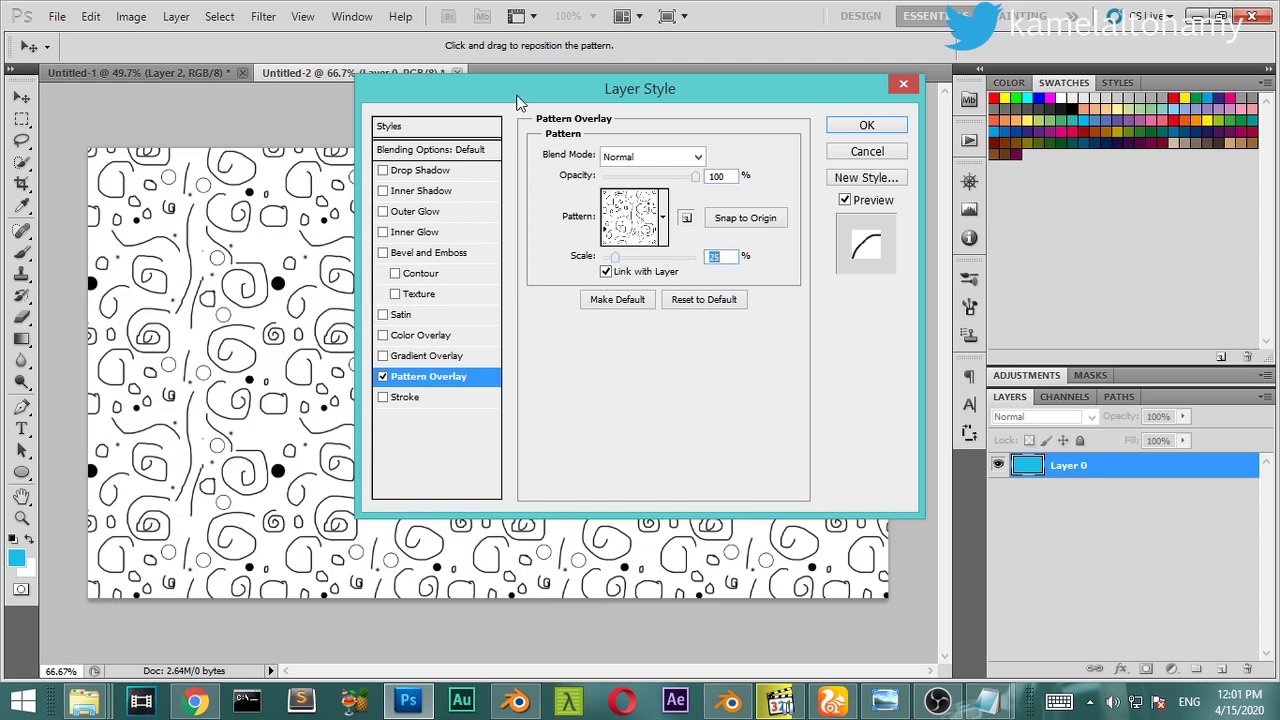
{"action": "left_click_drag", "start_coordinate": [516, 96], "coordinate": [757, 67]}
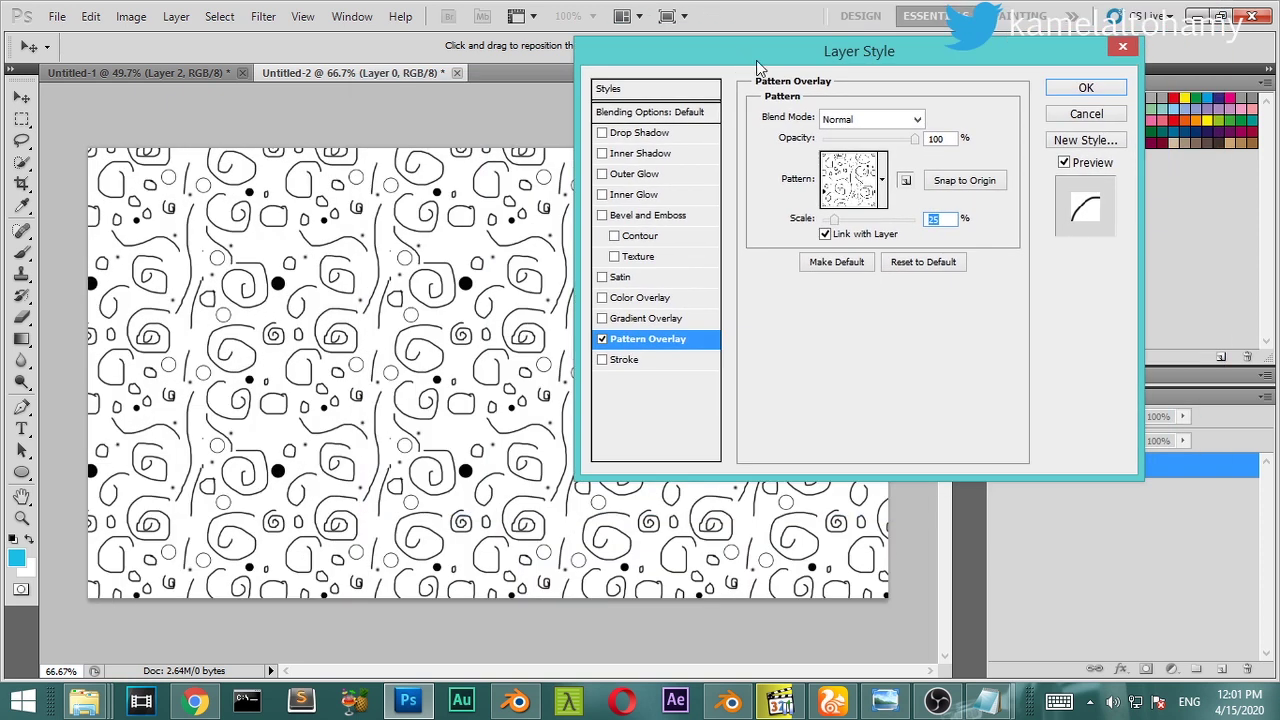
{"action": "left_click", "coordinate": [1086, 87]}
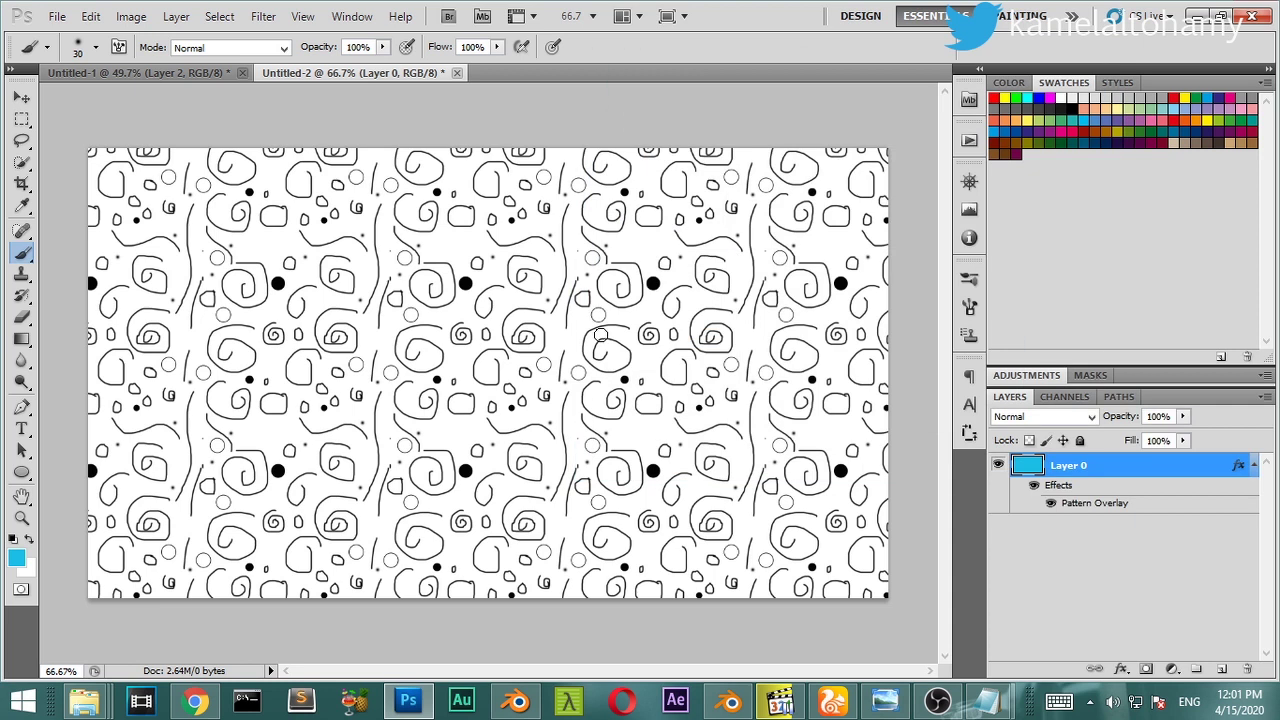